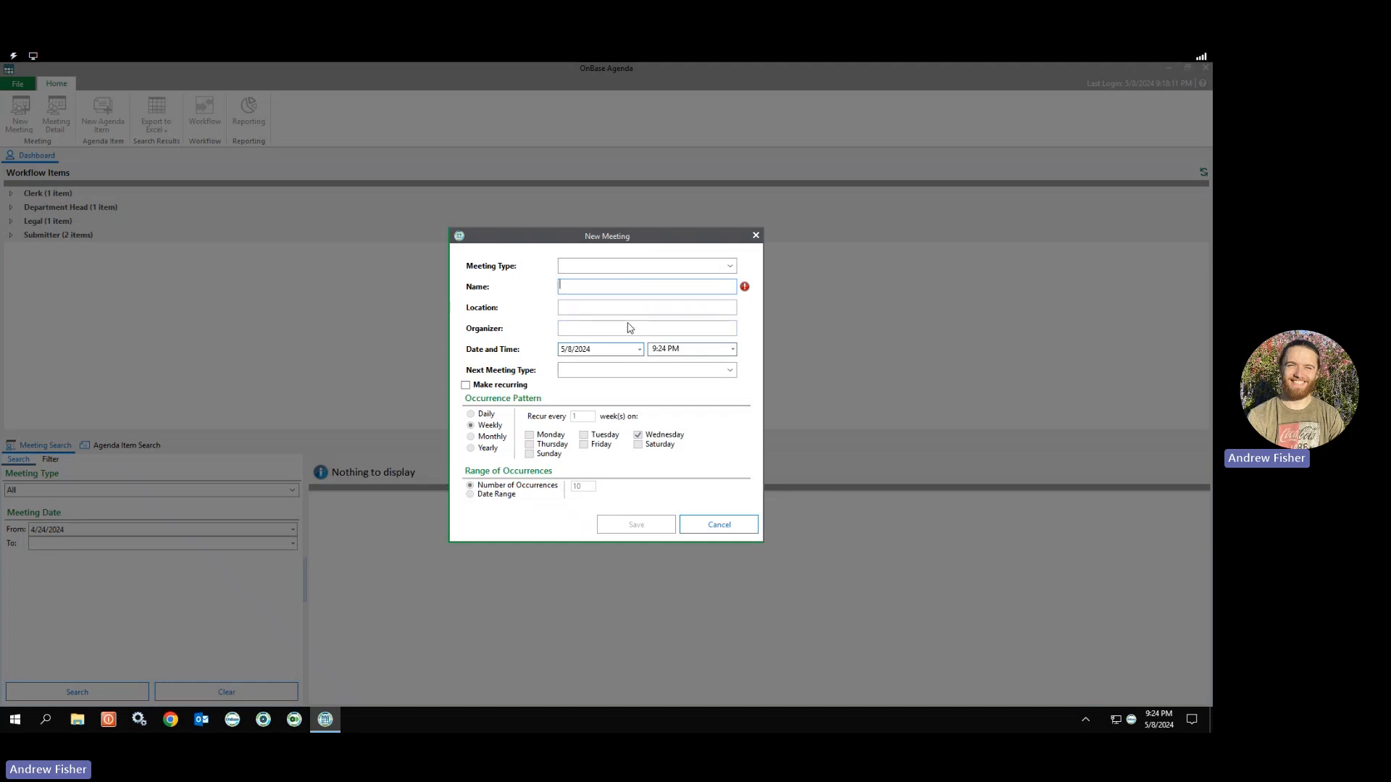
Create and save a one-time meeting of type Council Meeting, keeping its default name, location, organizer, date and time.
click(632, 272)
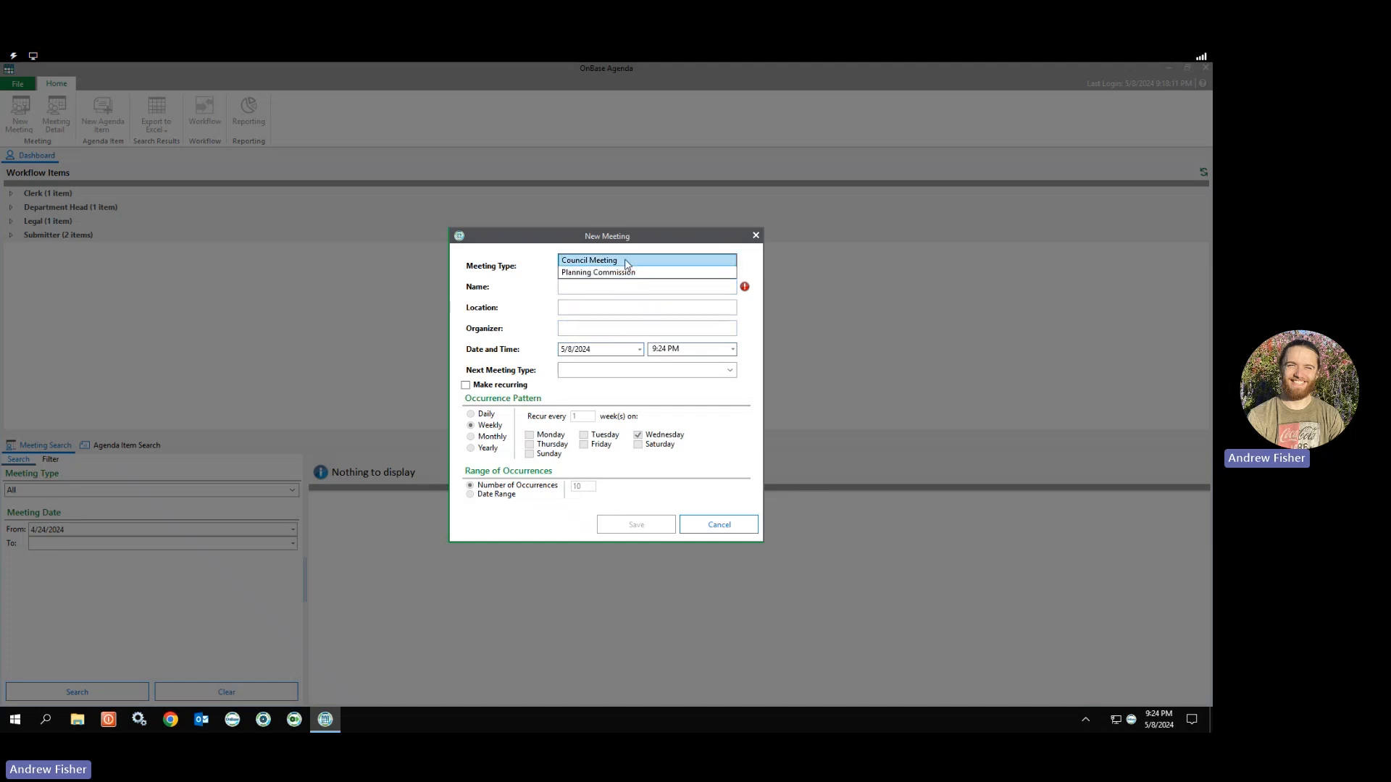
click(576, 262)
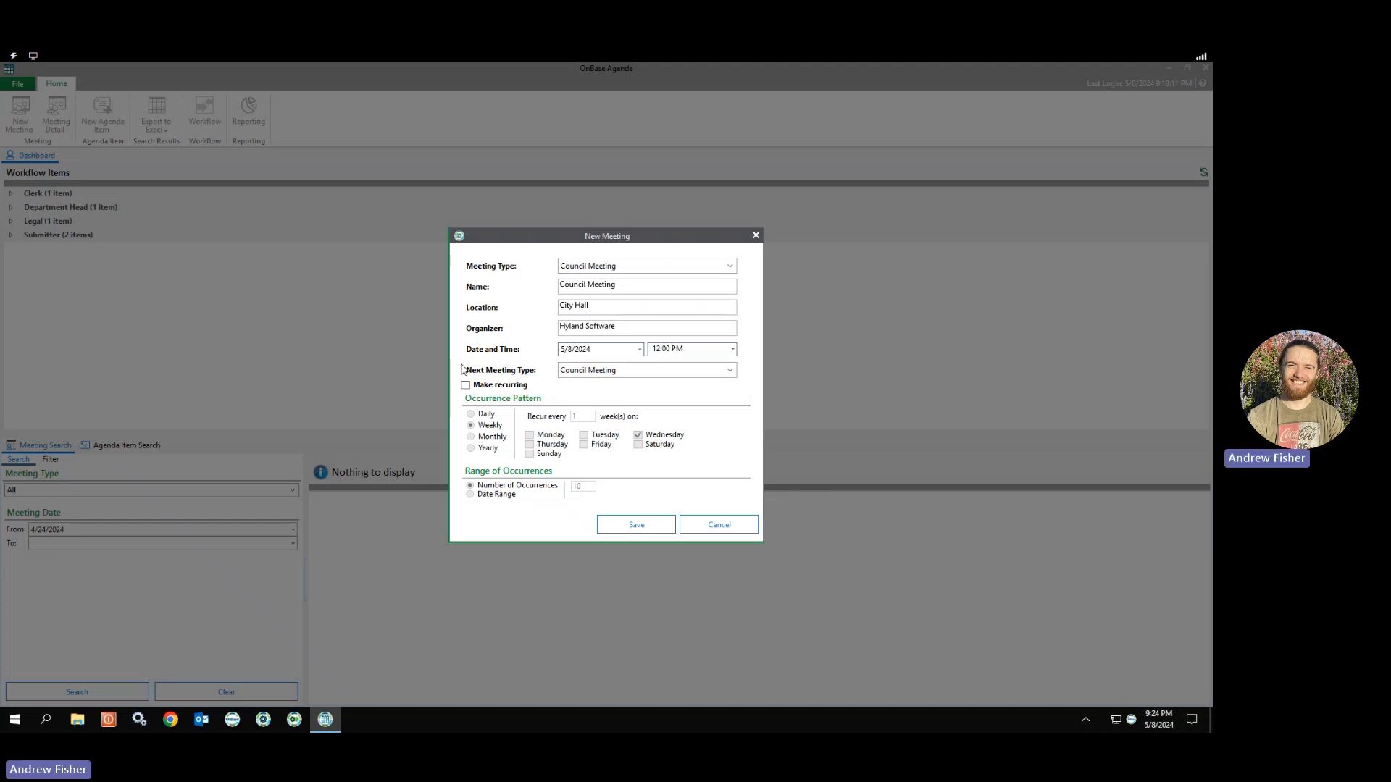
click(579, 370)
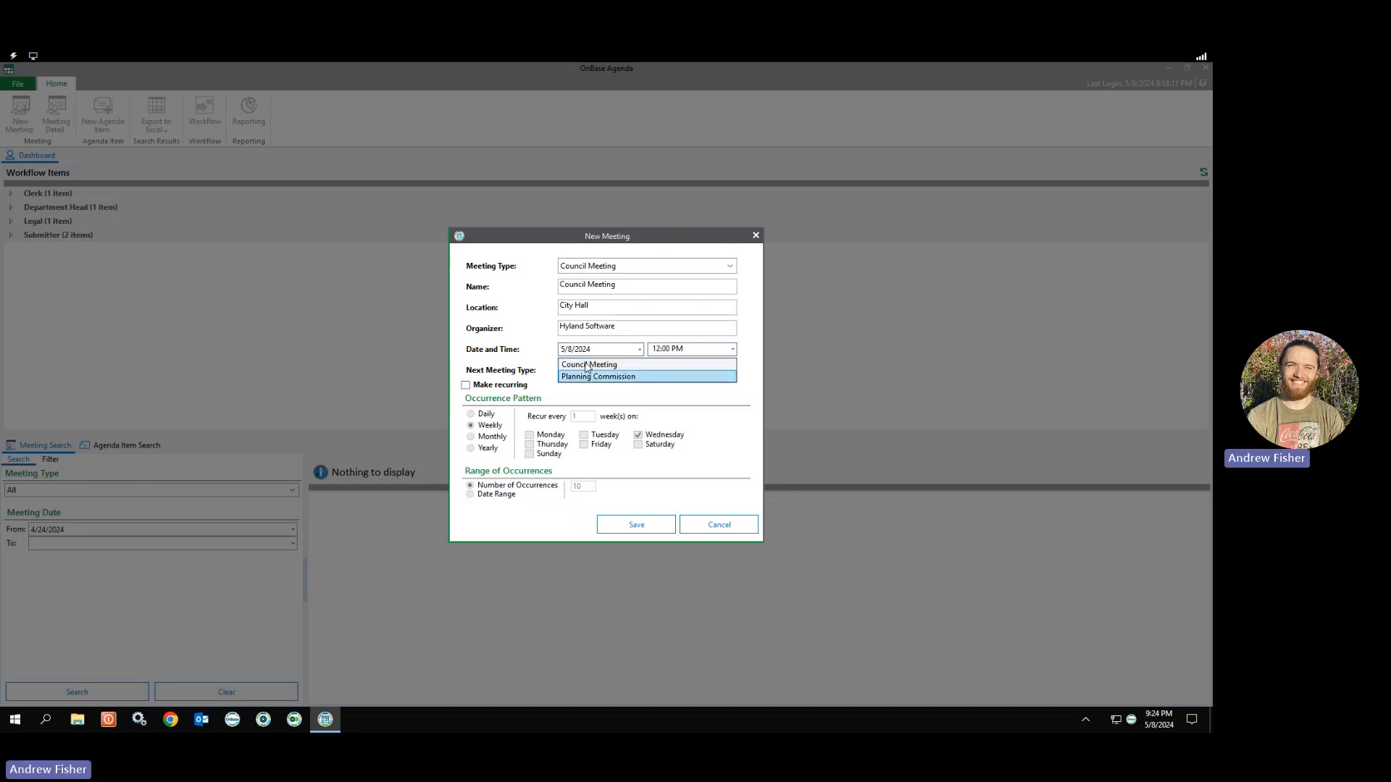
click(539, 371)
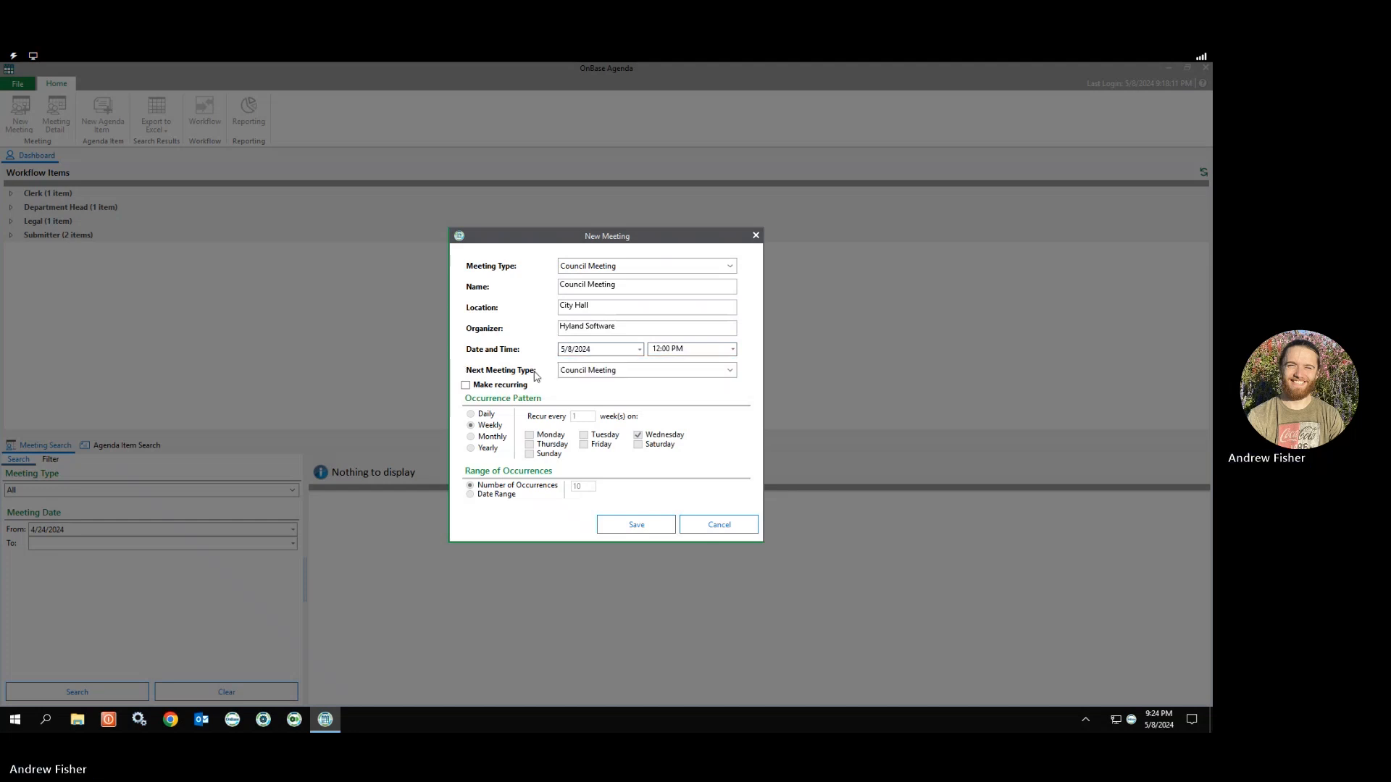
click(485, 388)
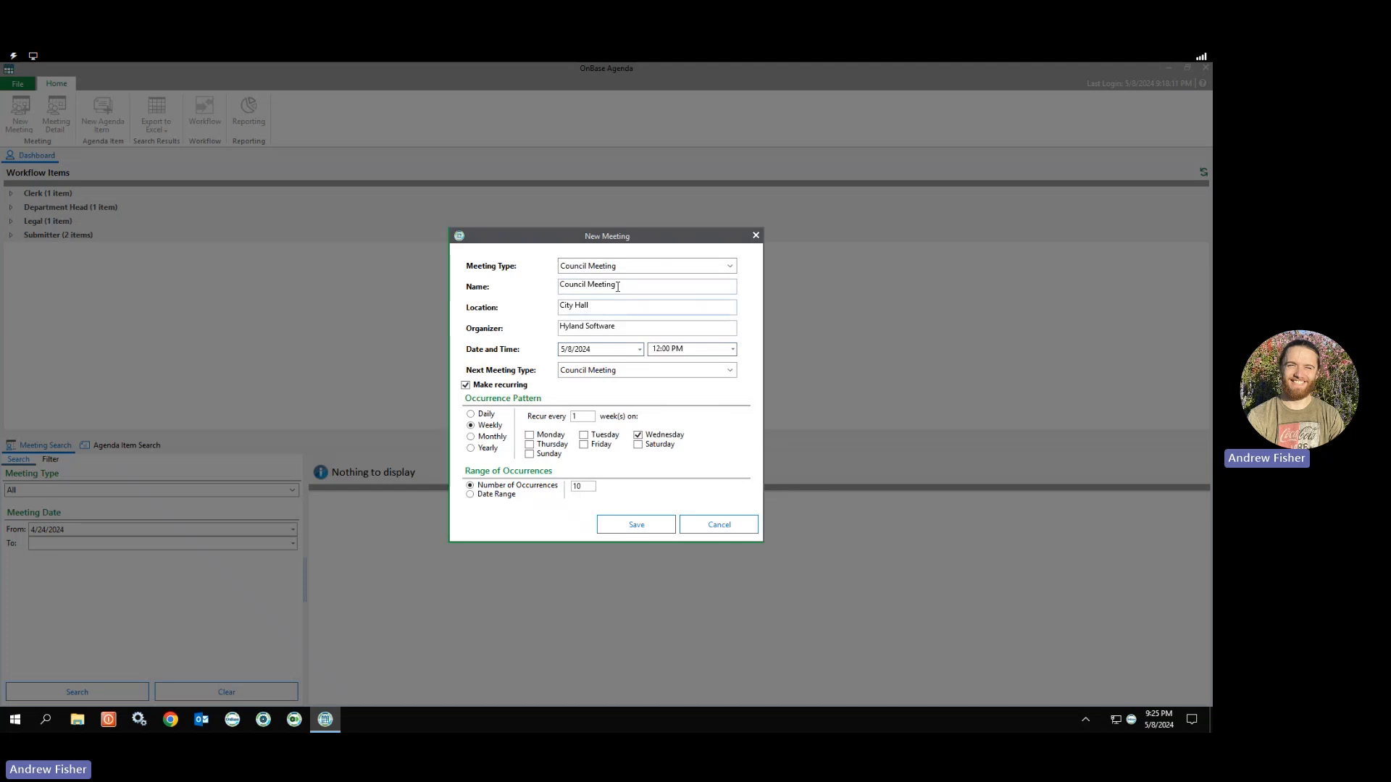
click(523, 387)
click(644, 526)
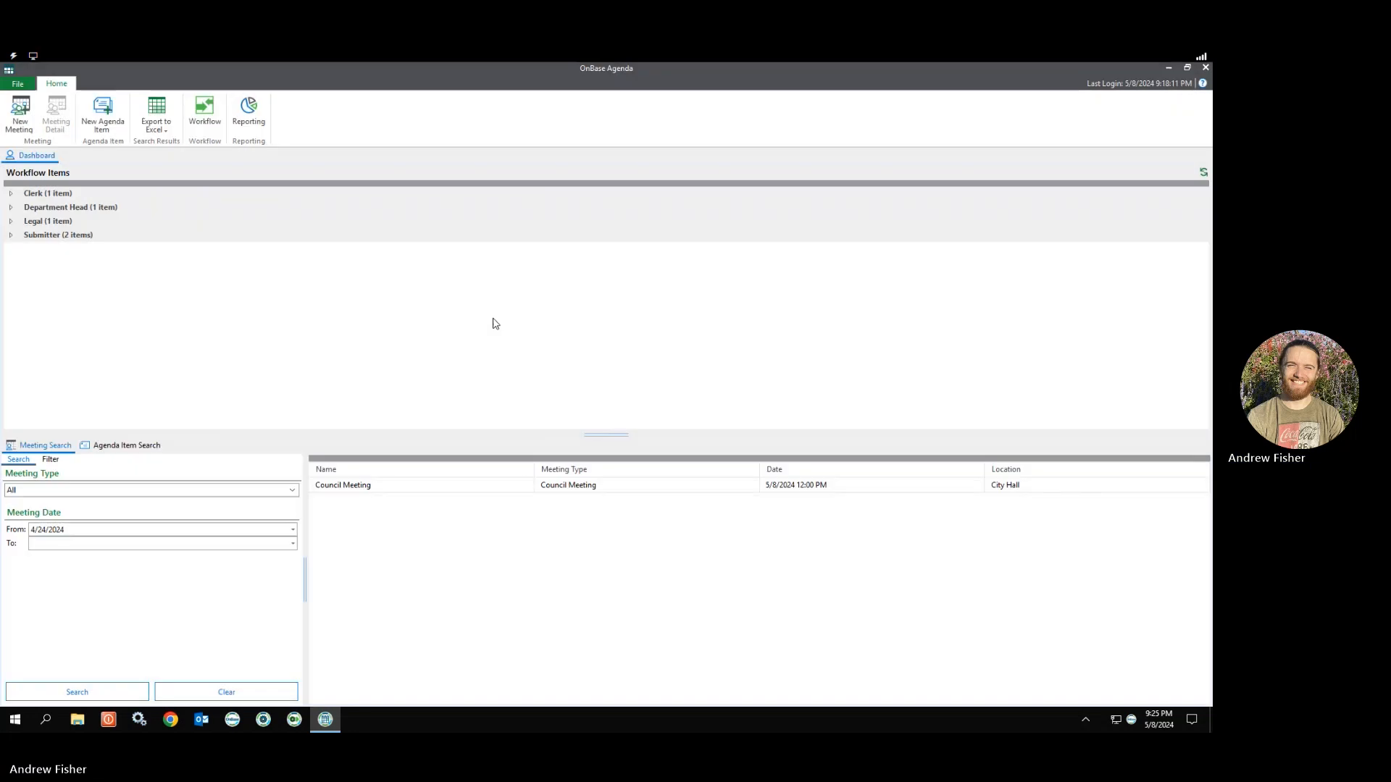
Open the 5/8/2024 Council Meeting from the meeting search results to view its agenda sections.
click(378, 486)
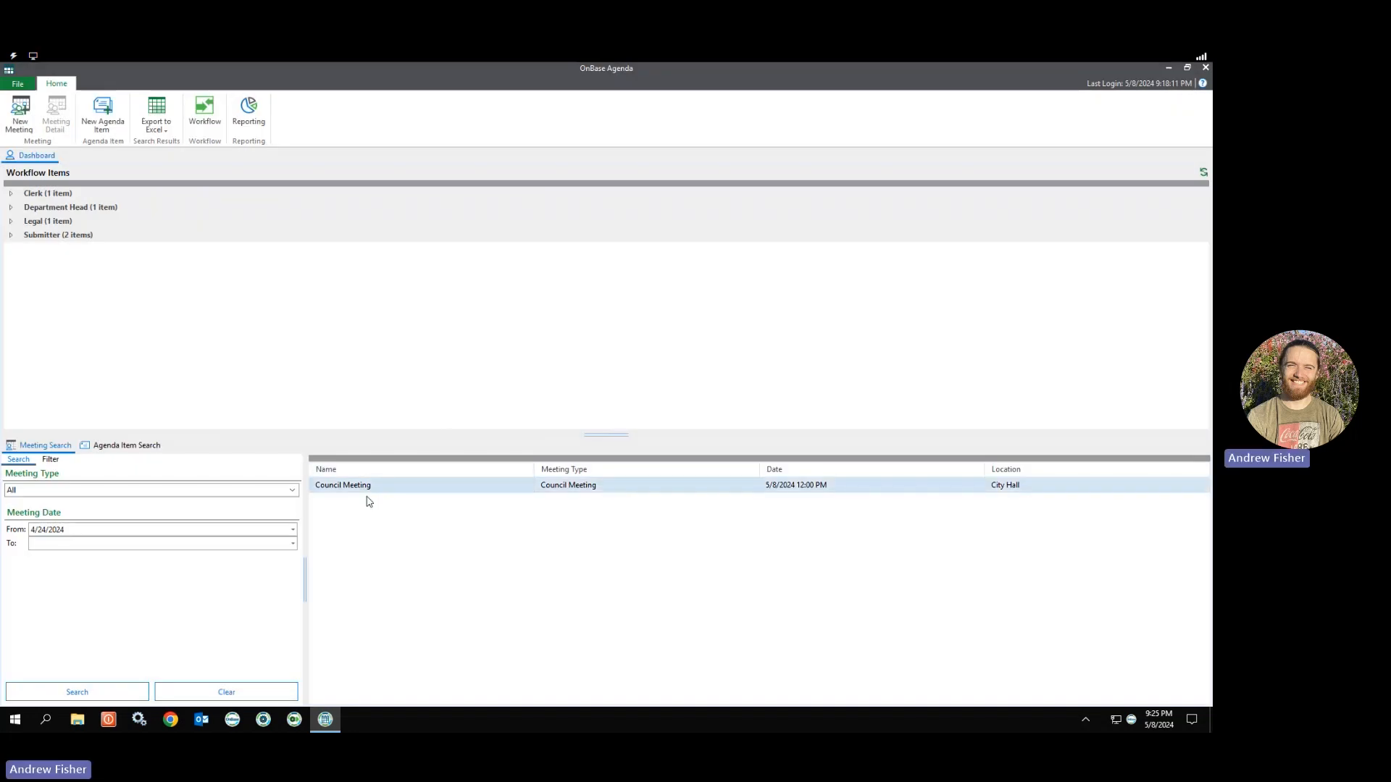
double_click(360, 491)
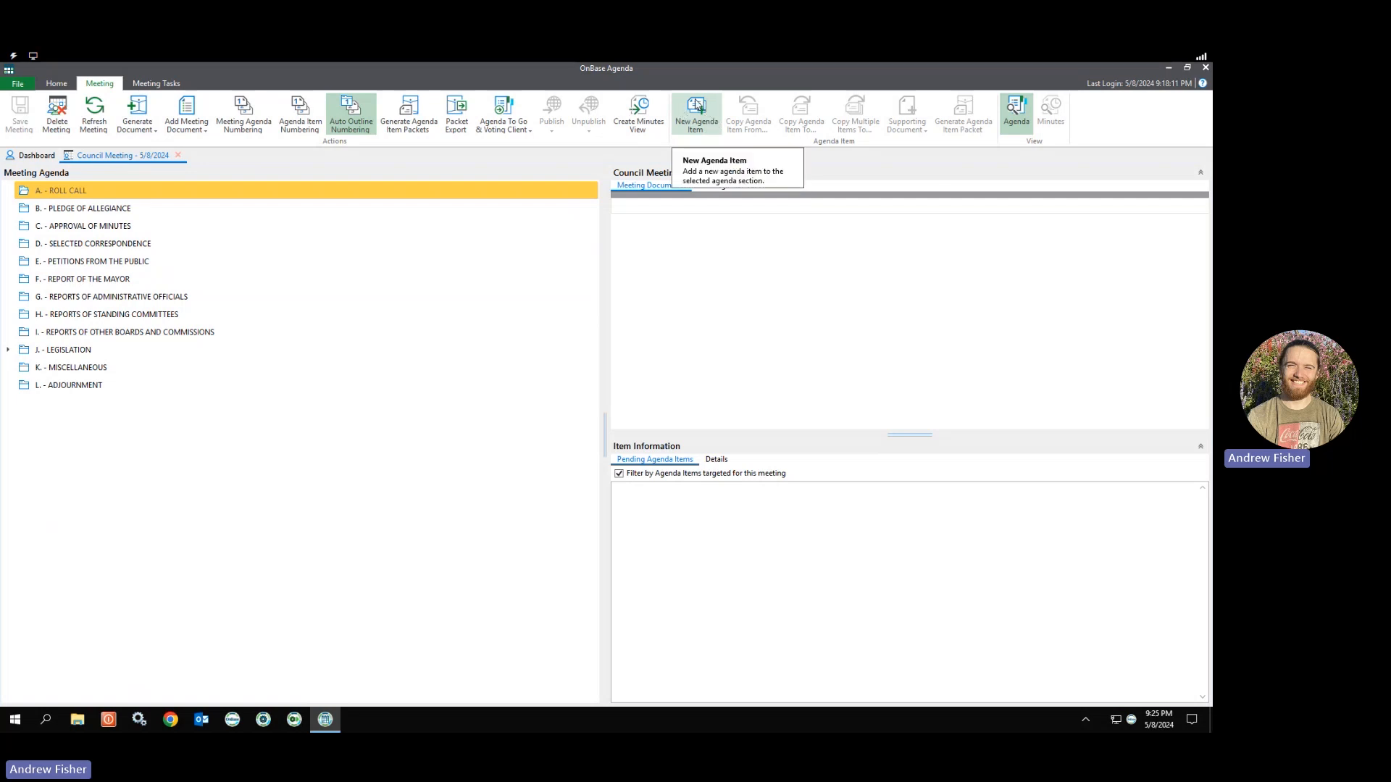
Create a new agenda item with the Agenda Item Form and target it to the 5/8/2024 12:00 PM Council Meeting.
click(57, 83)
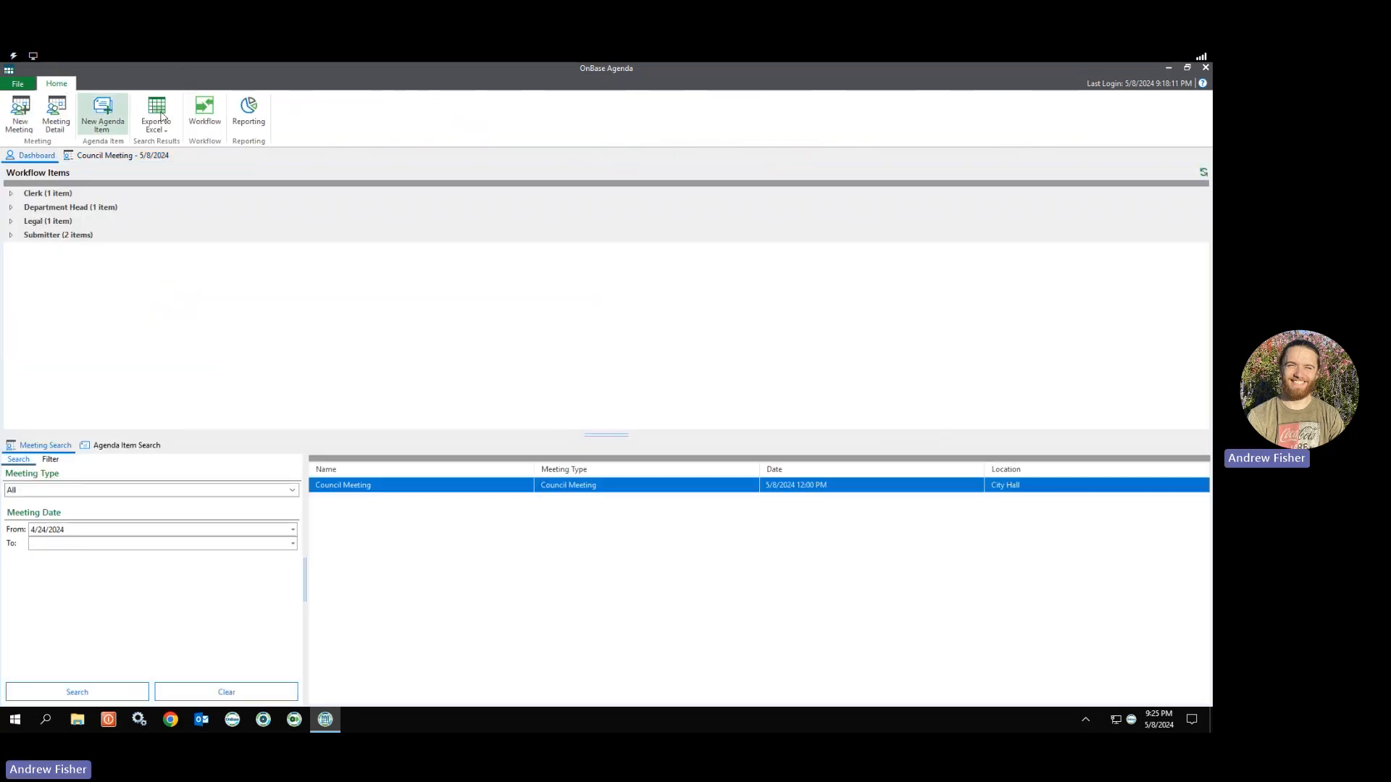
click(111, 124)
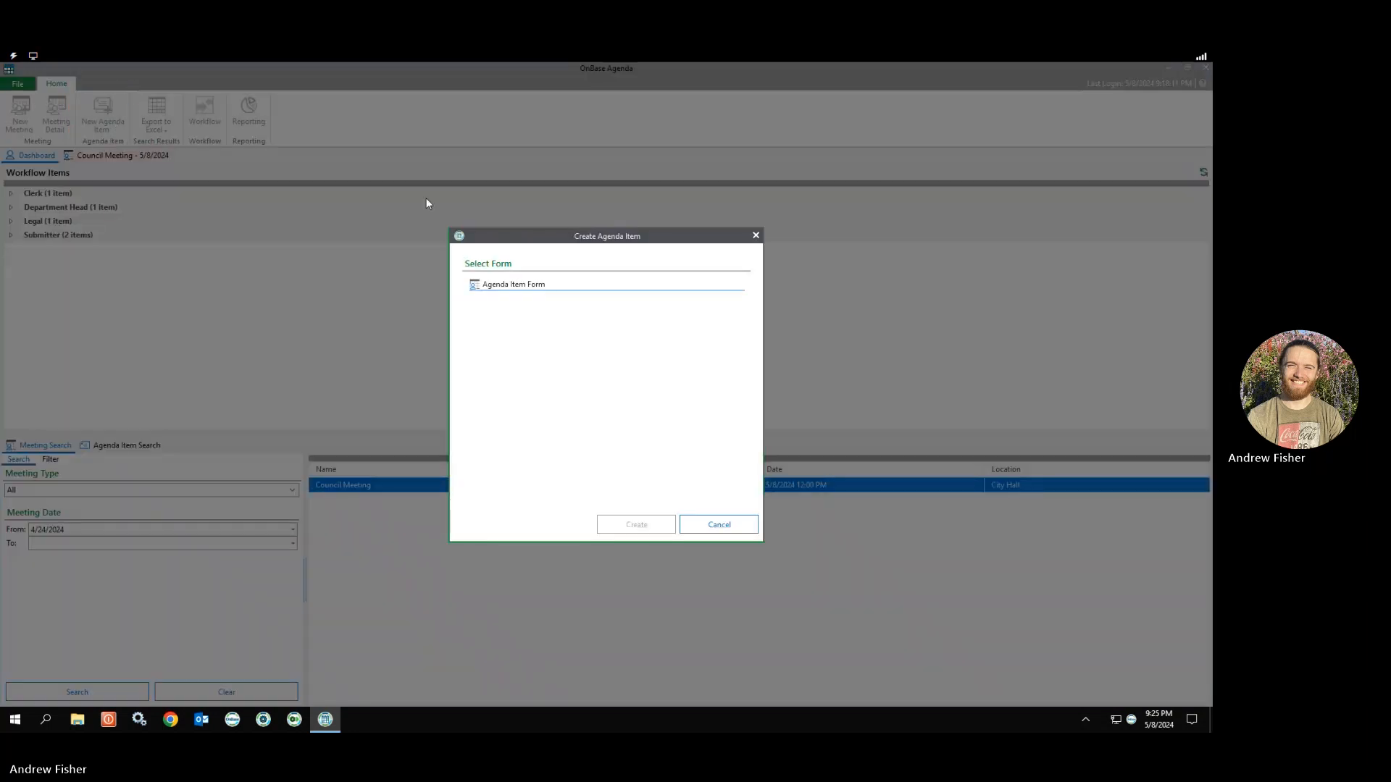
click(517, 285)
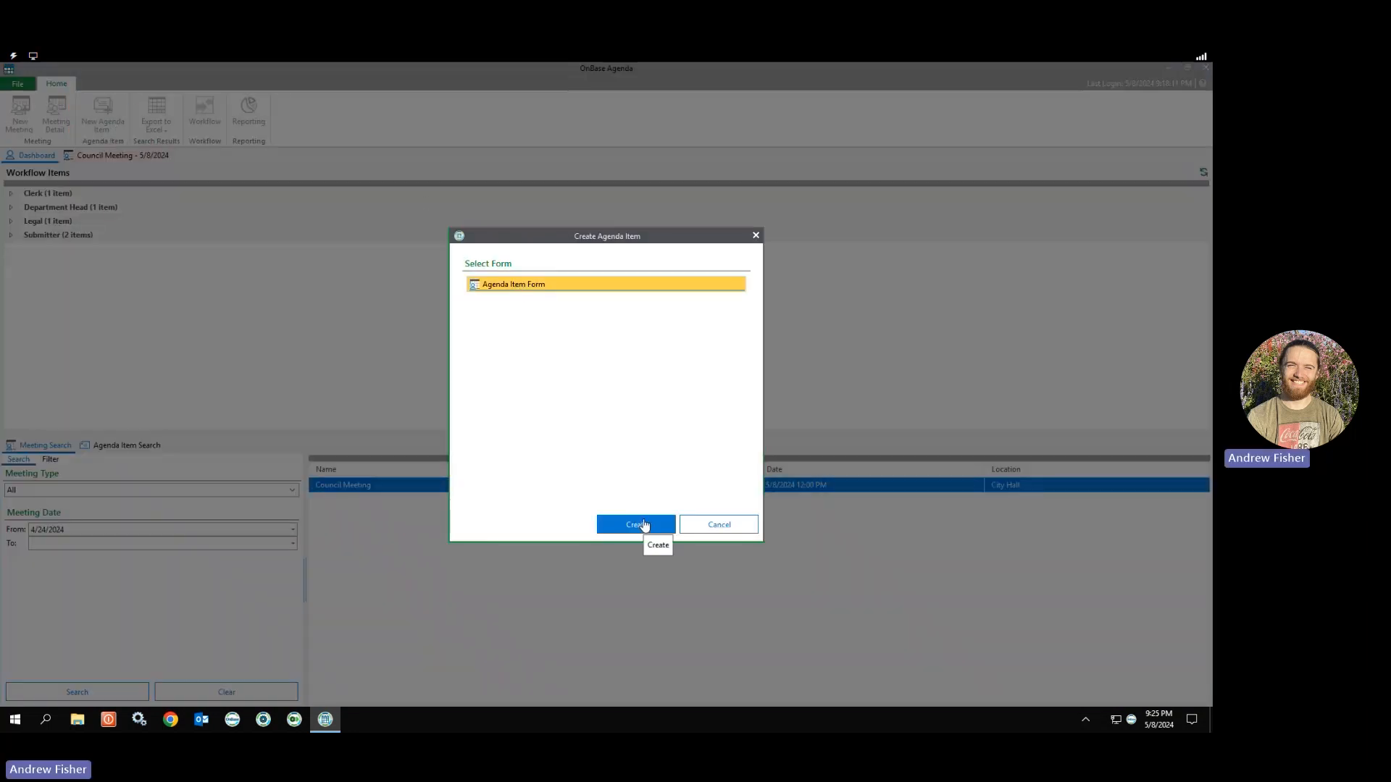
click(644, 524)
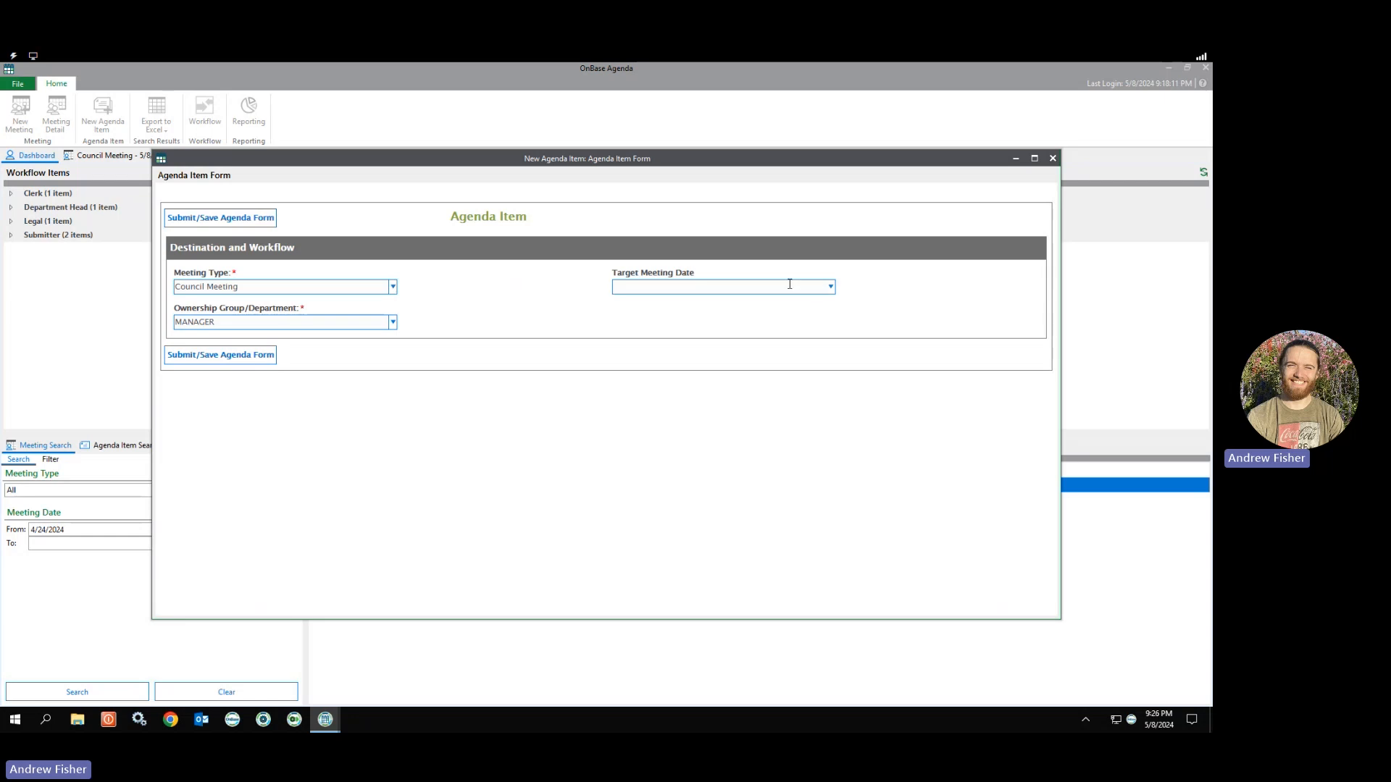
click(831, 289)
click(753, 305)
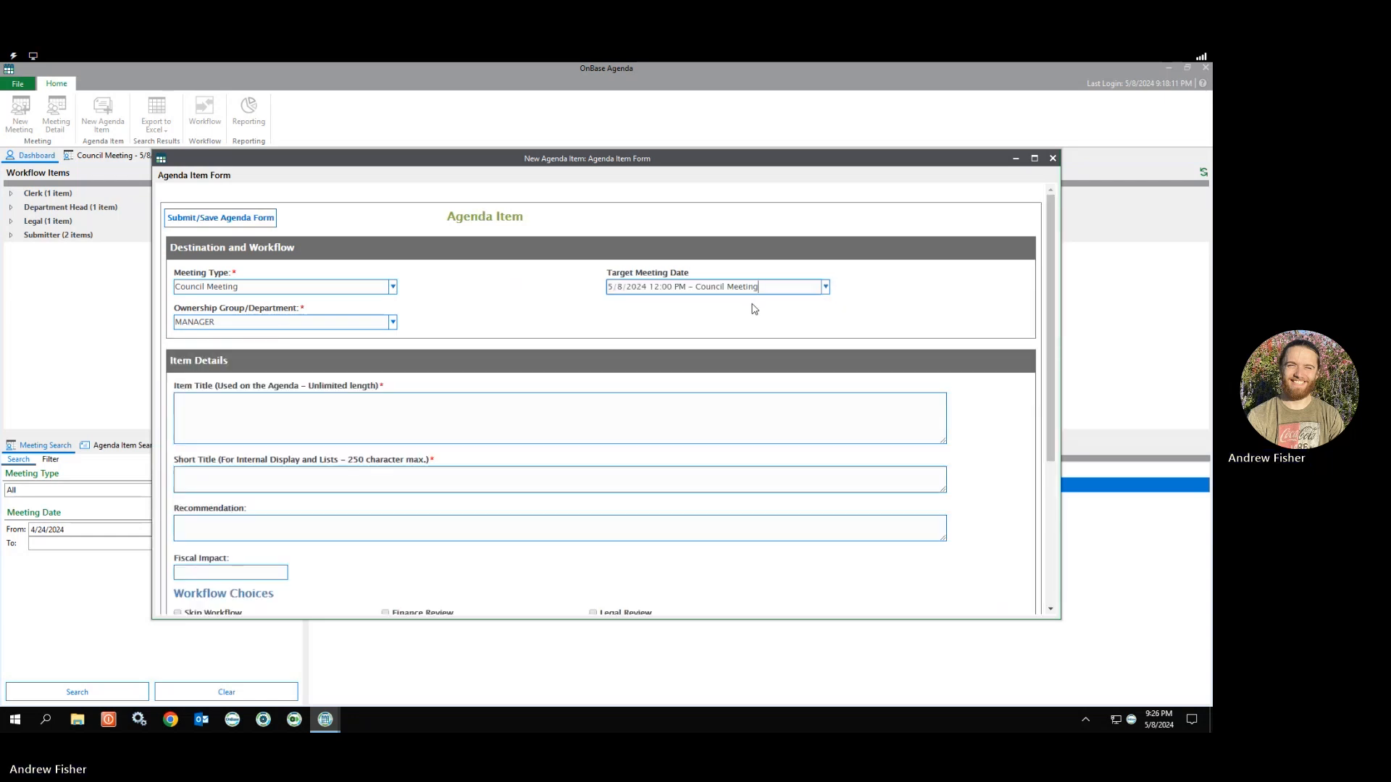
Fill in the item details with the title "Agenda item 1", the recommendation "Demo" and a fiscal impact of $2.
click(366, 417)
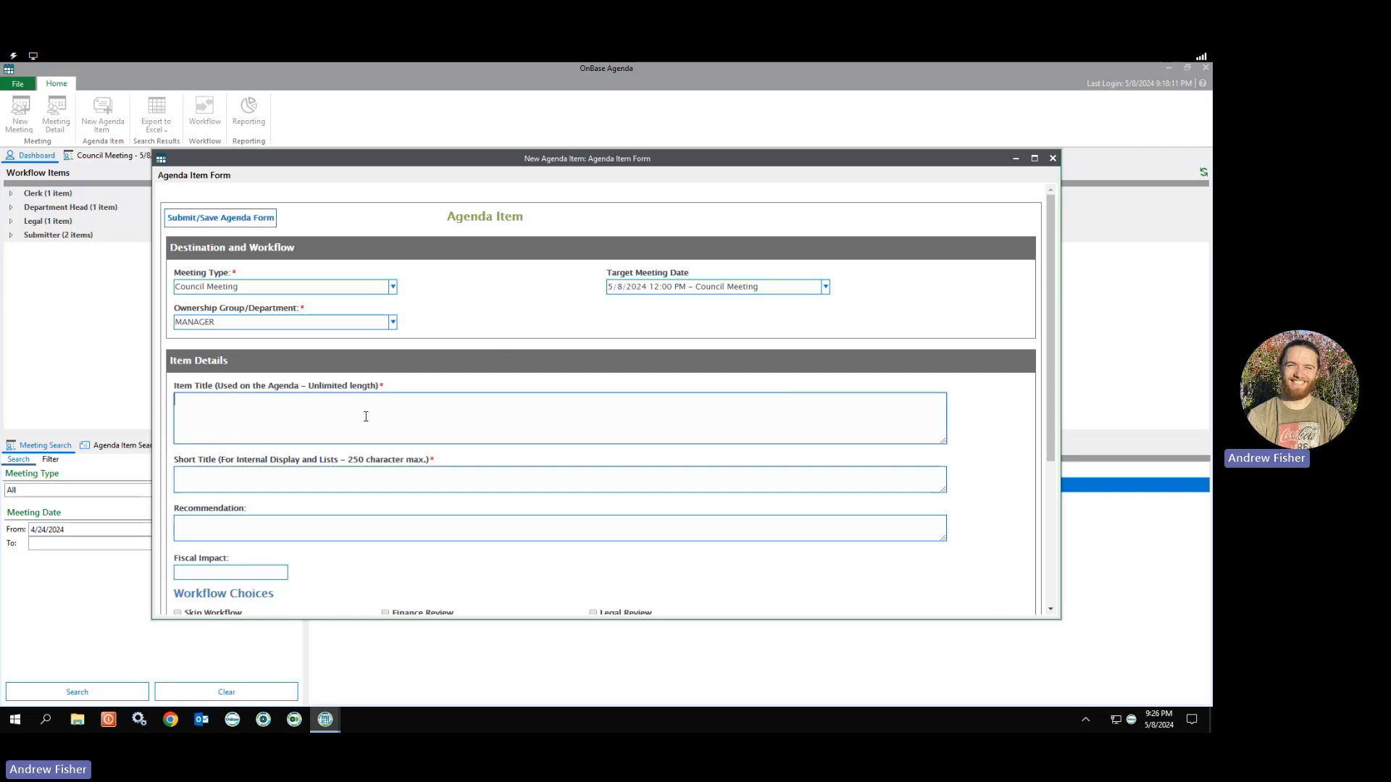
text(Agenda item 1)
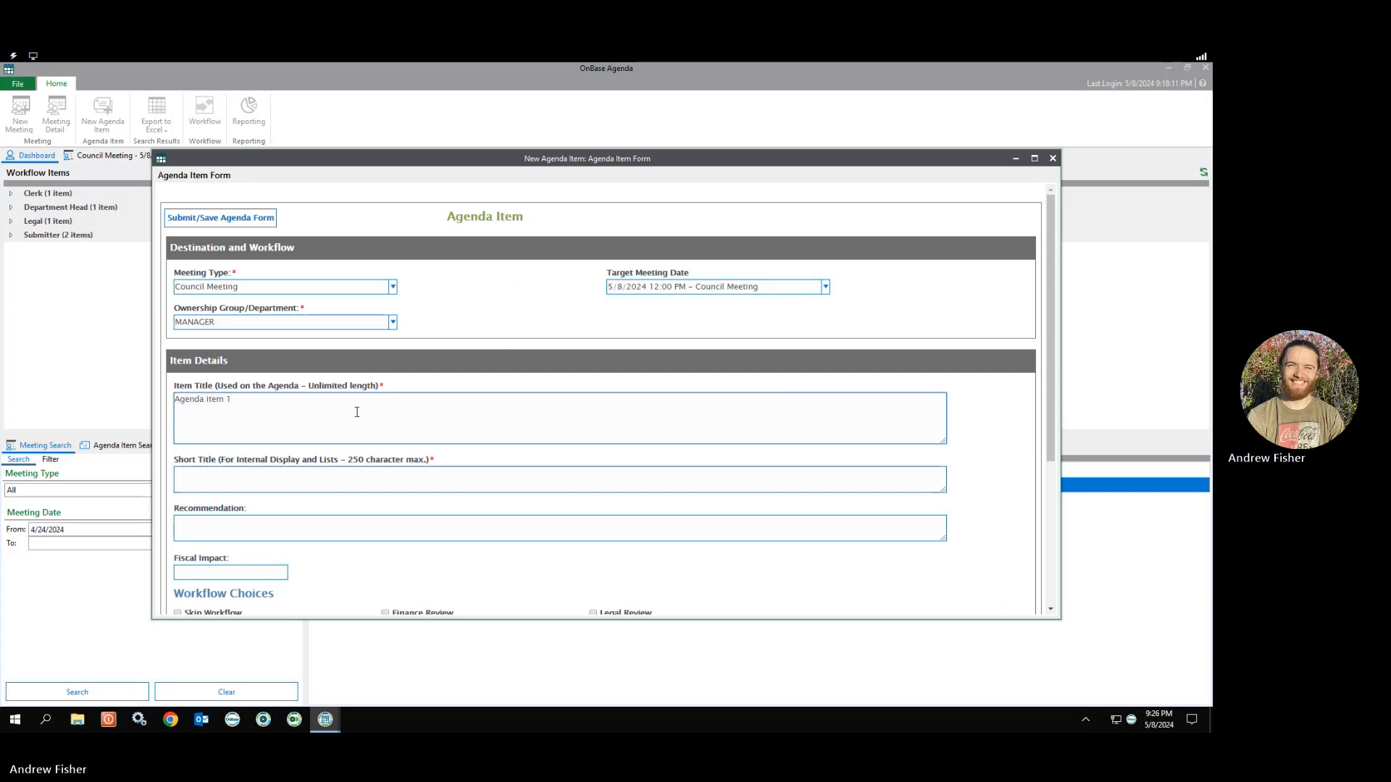
click(278, 526)
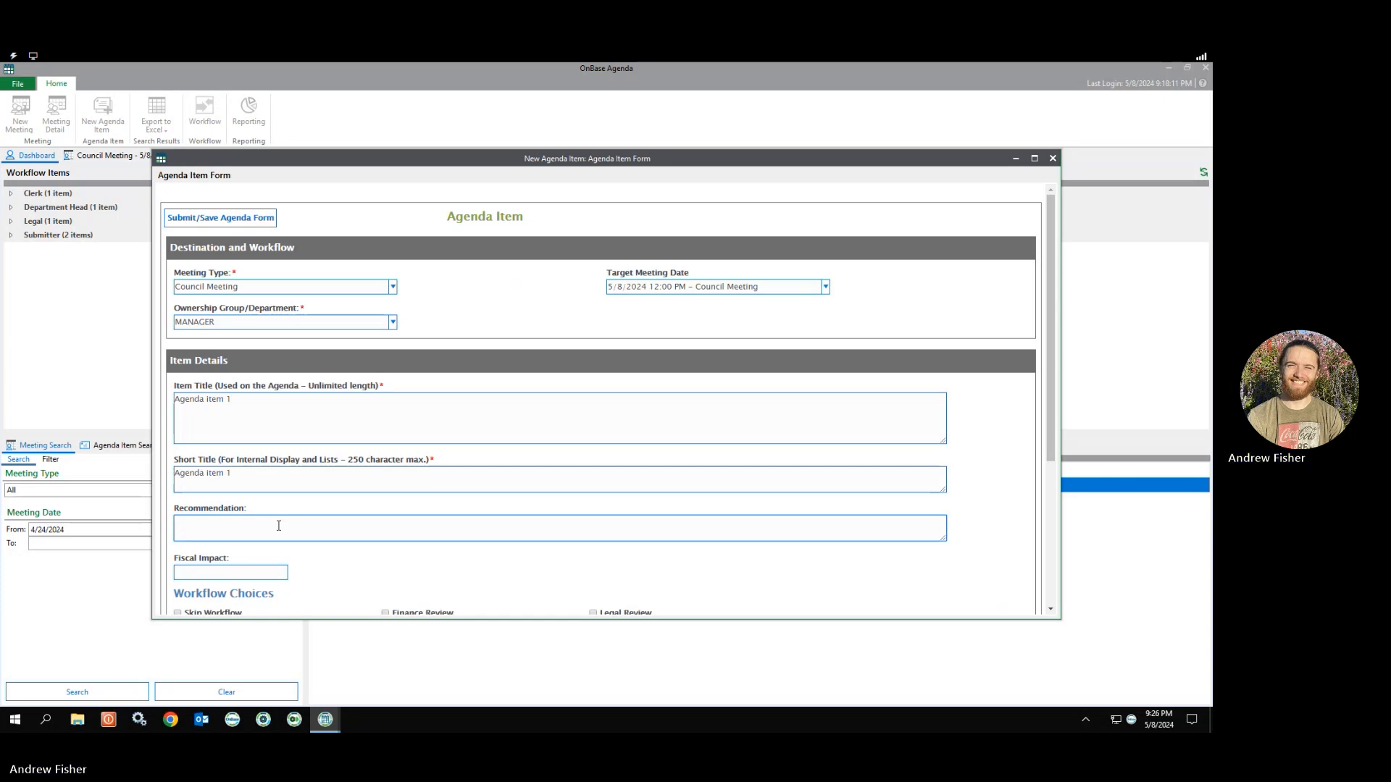
text(Demo)
scroll(228, 539, down, 3)
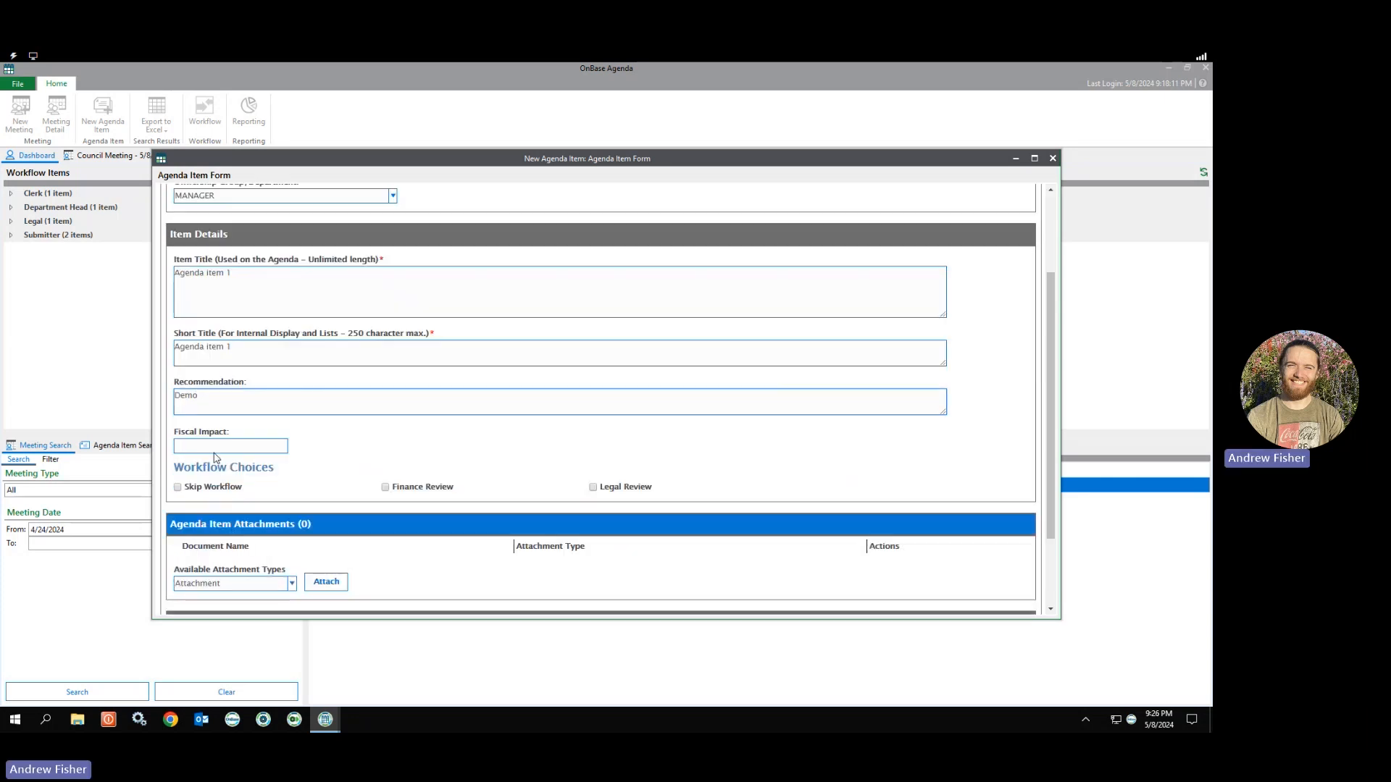
click(206, 446)
text($2)
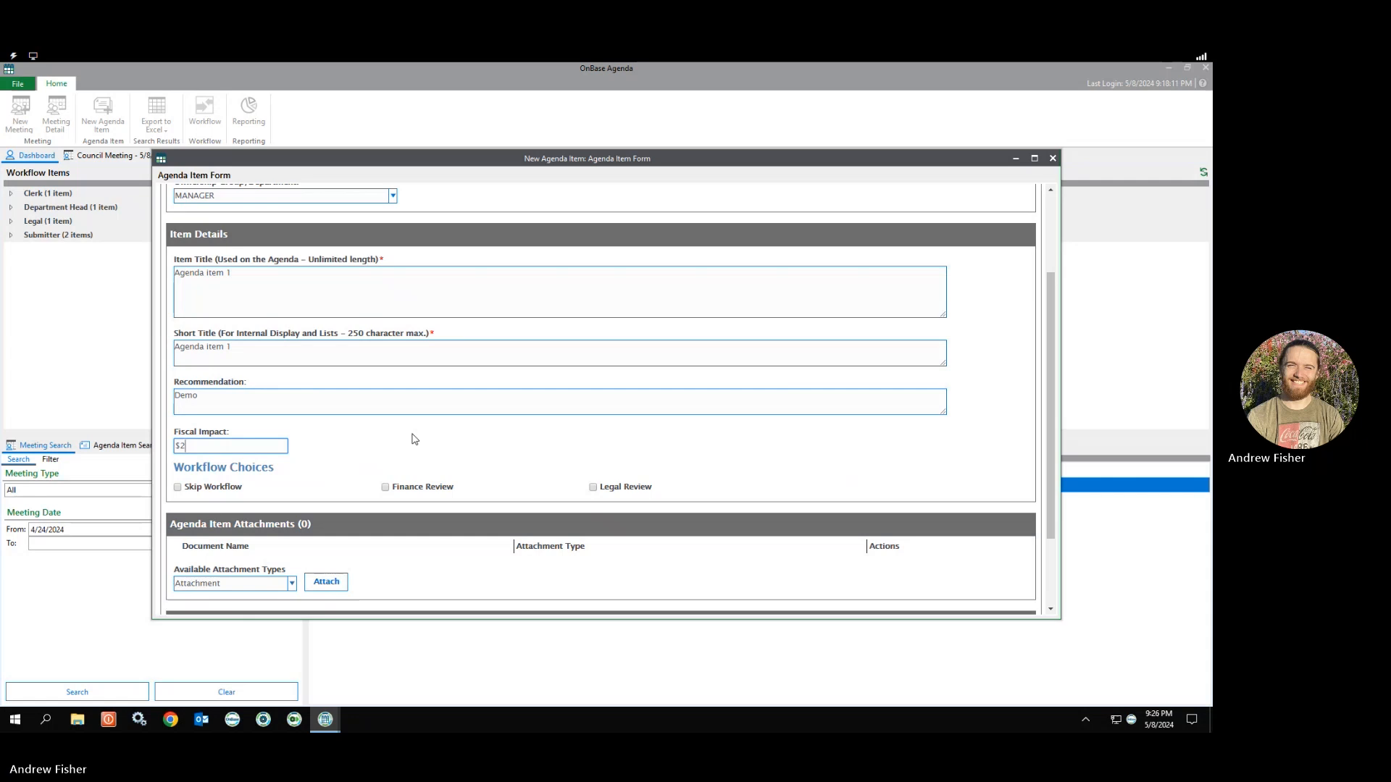
Attach the new file "Contract Agreement - Comercial Snow Removers.doc" to the agenda item form.
scroll(411, 439, down, 3)
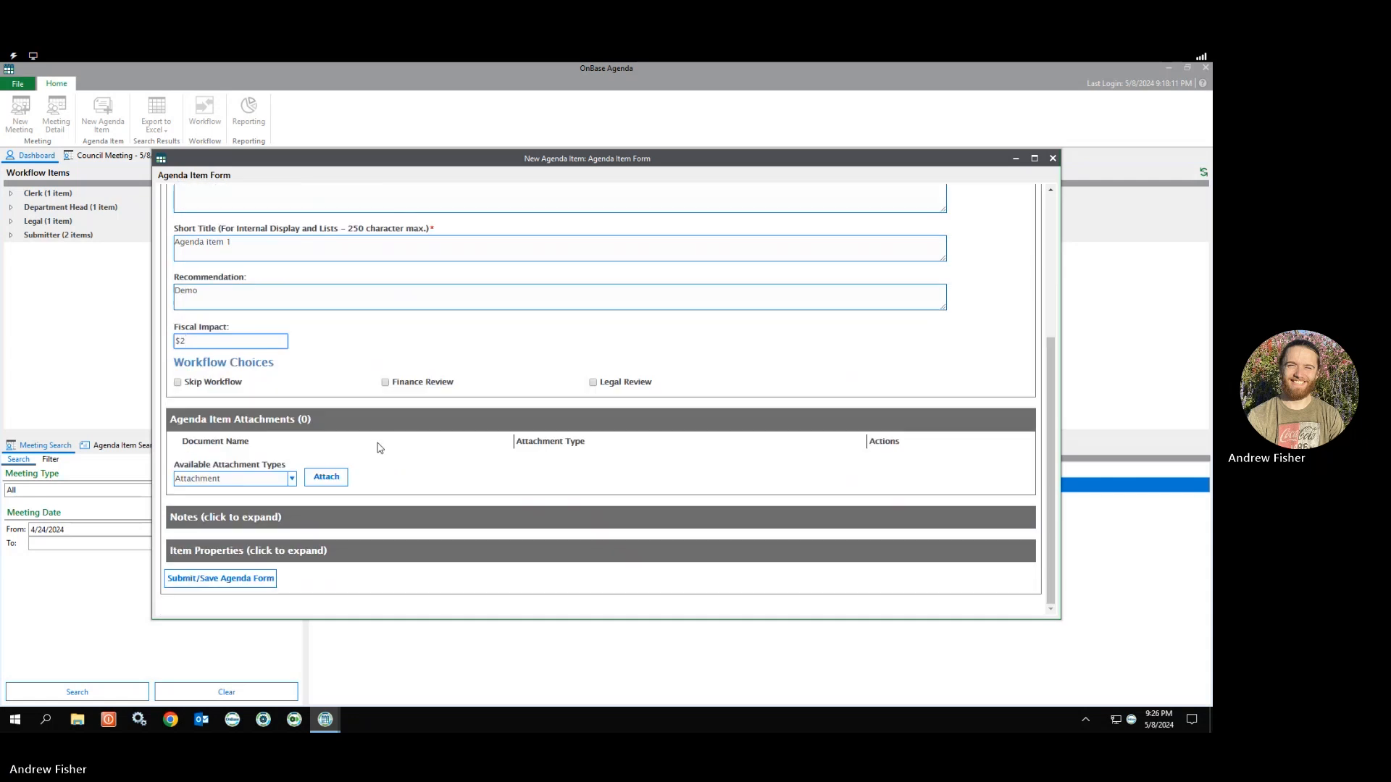
click(338, 479)
click(352, 499)
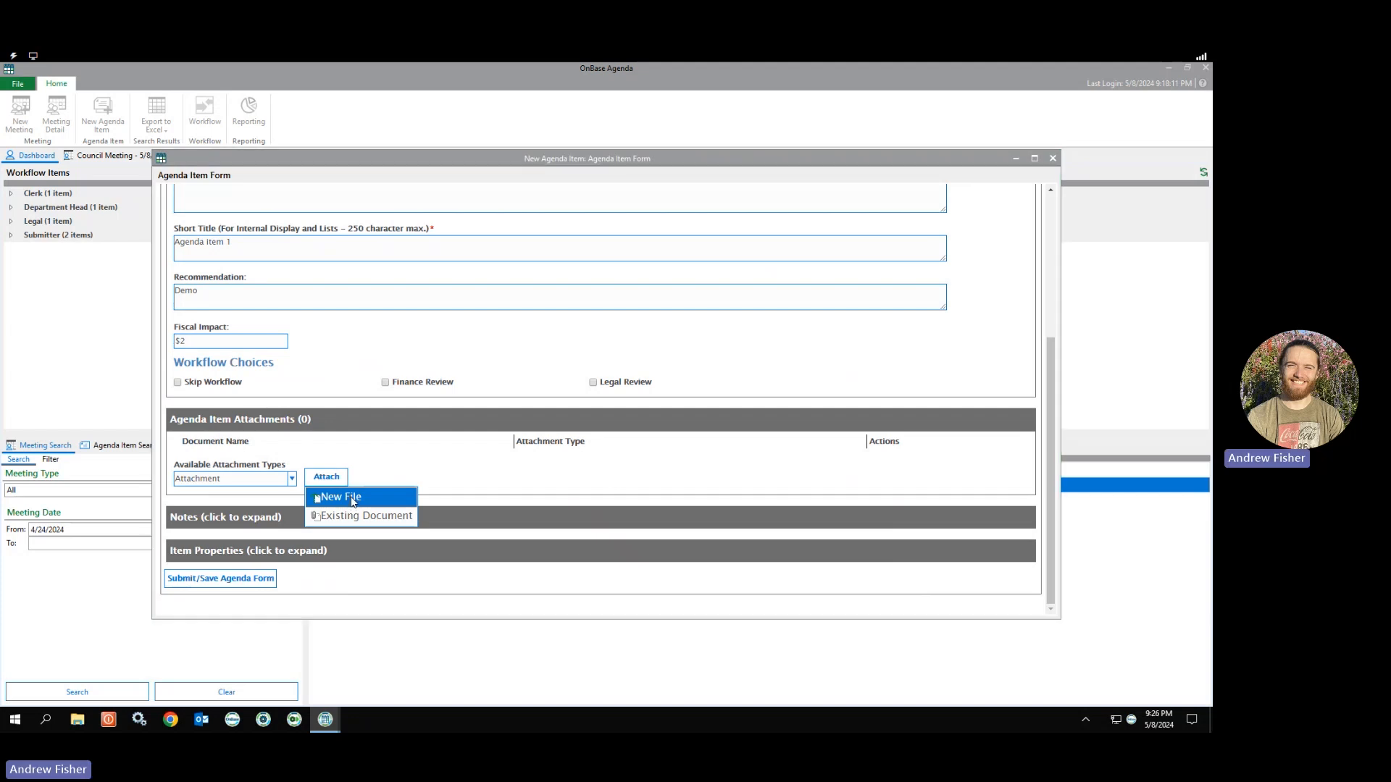
click(375, 252)
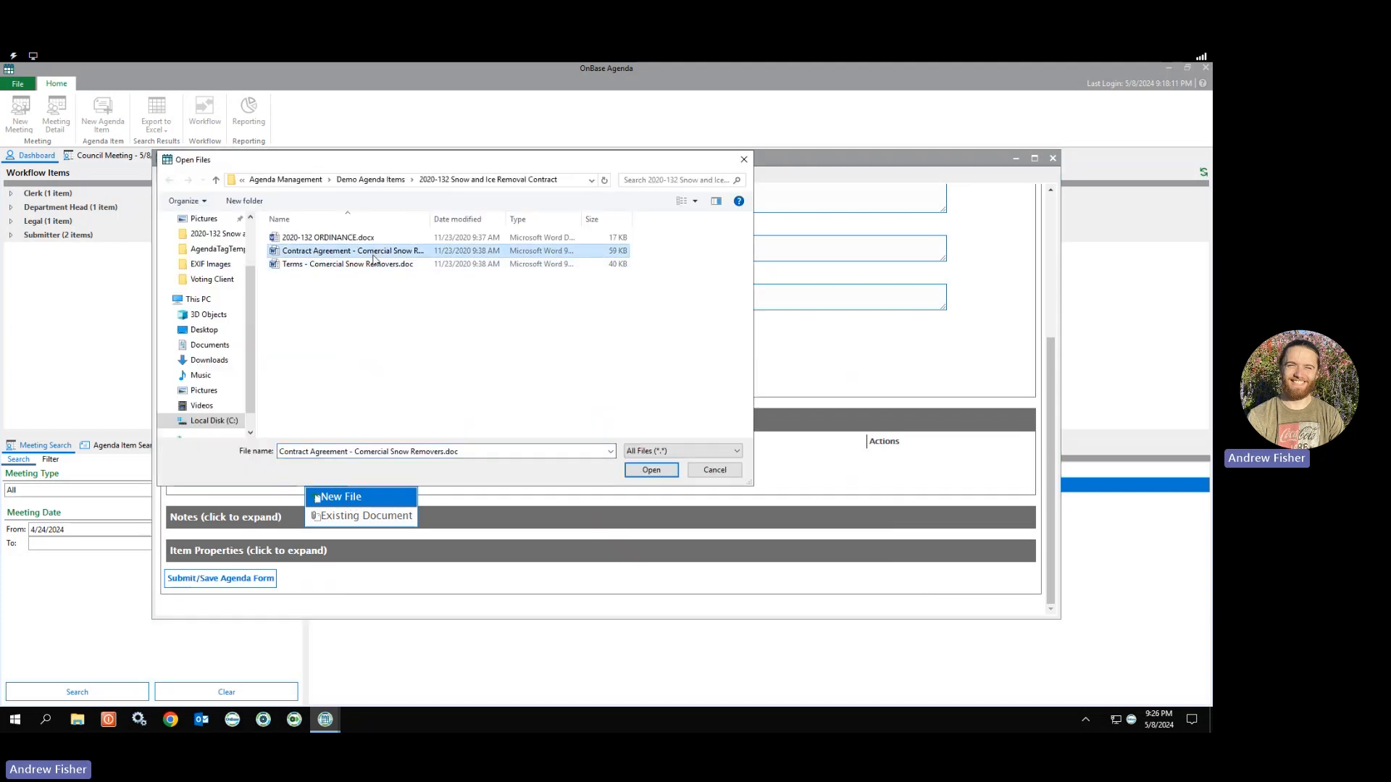
click(650, 470)
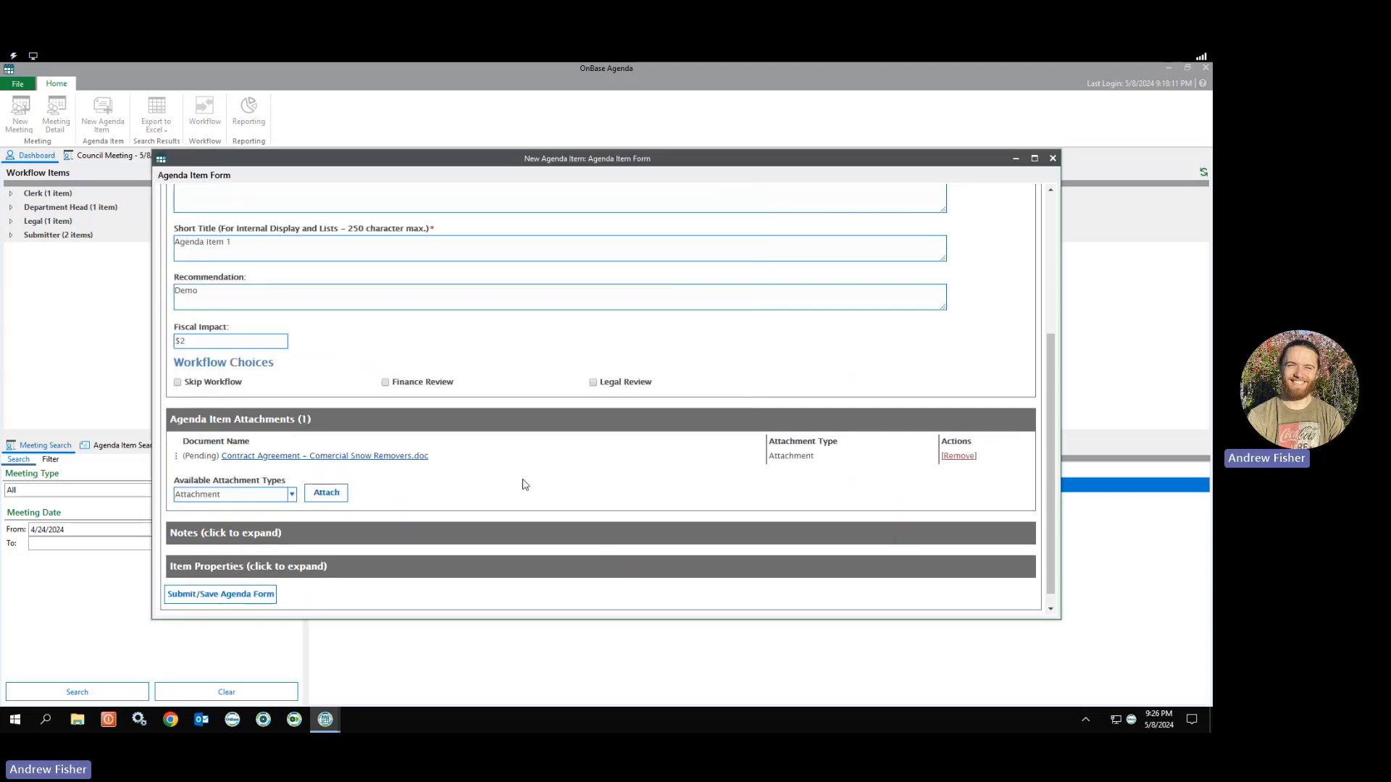
click(336, 496)
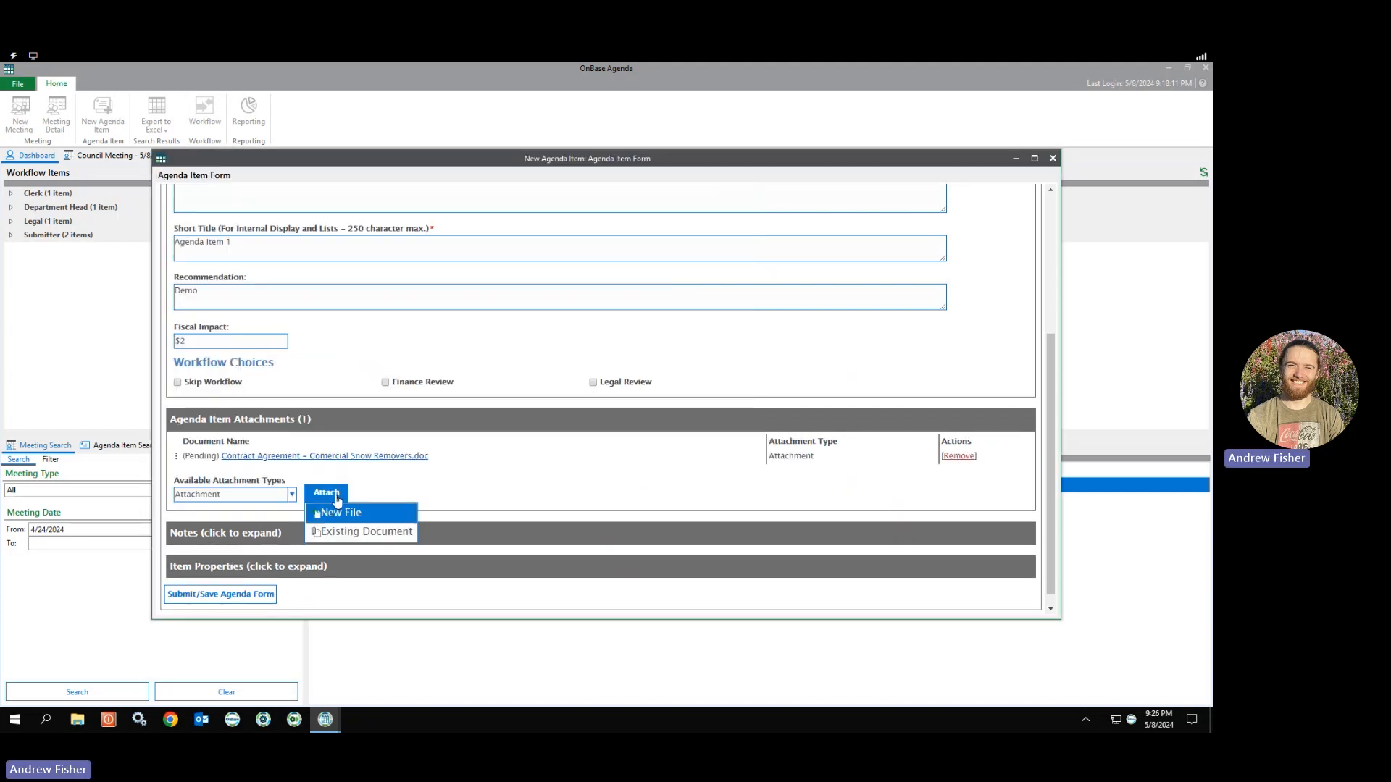
click(362, 530)
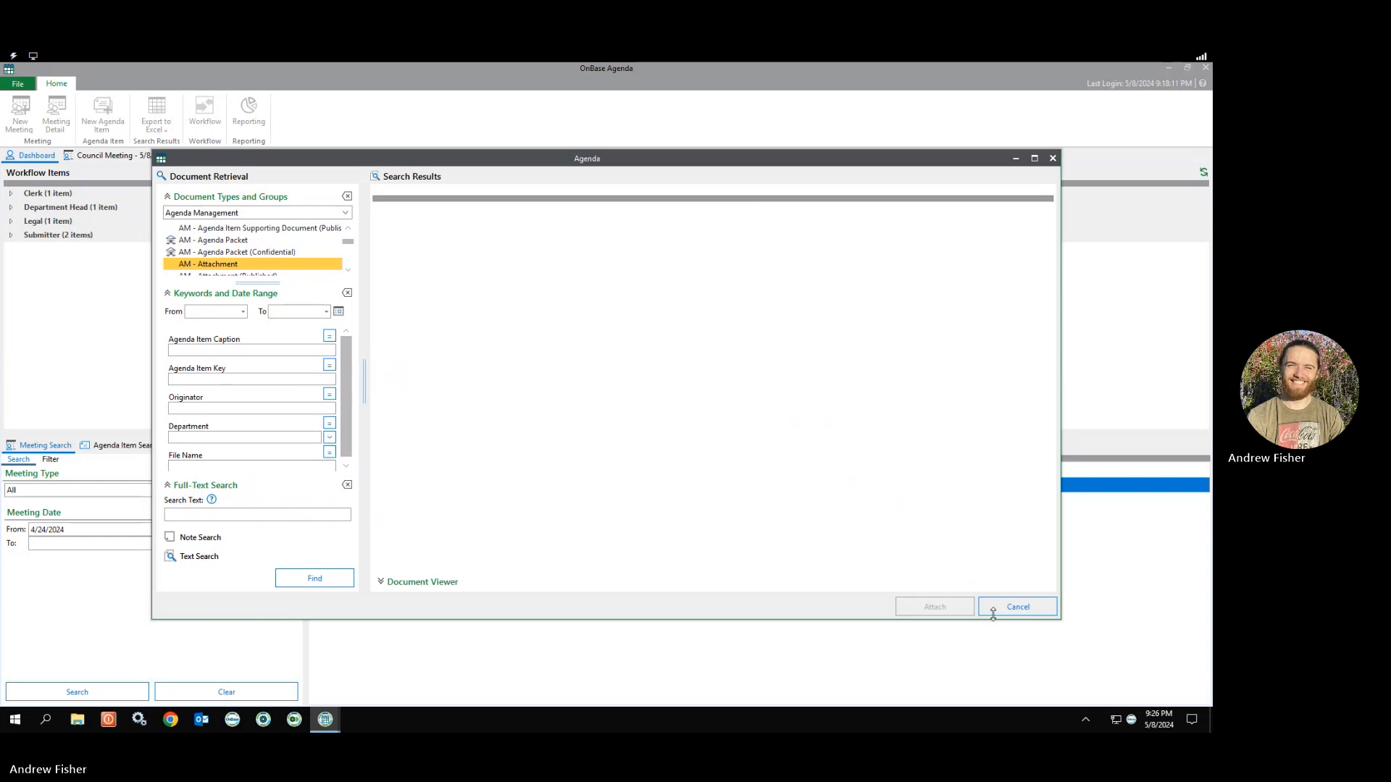
click(1016, 606)
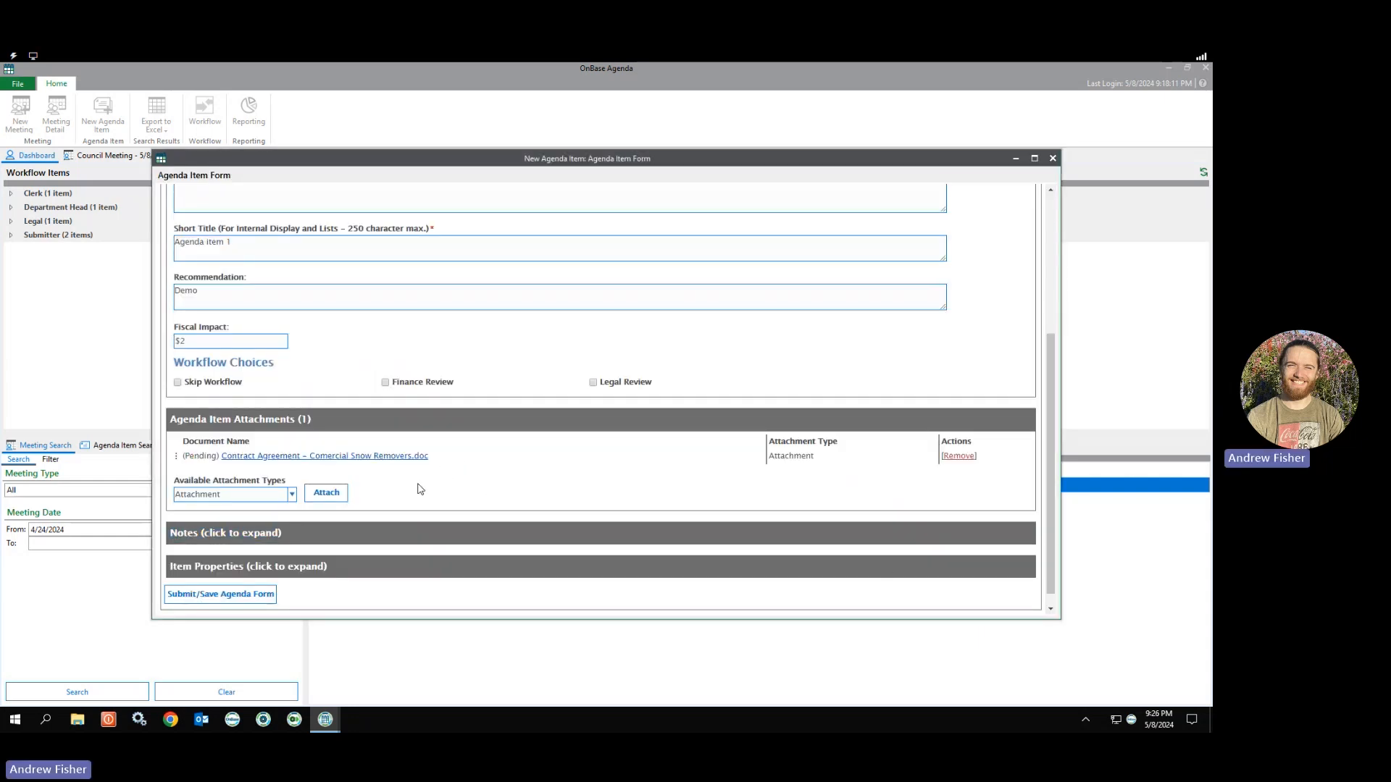
Expand the form's Notes and Item Properties sections for review, and submit the form without creating another one.
scroll(405, 491, down, 1)
click(312, 517)
scroll(351, 488, down, 3)
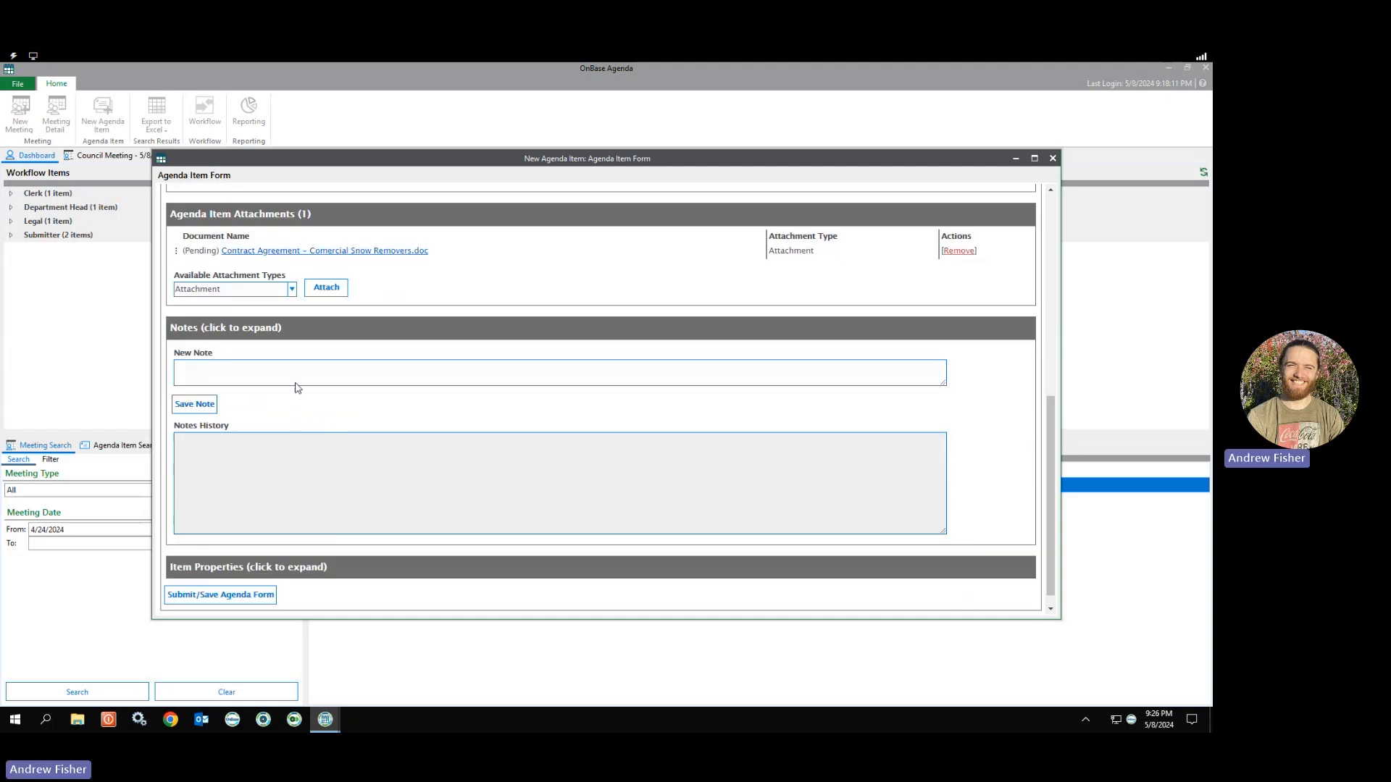
scroll(282, 435, down, 1)
click(286, 550)
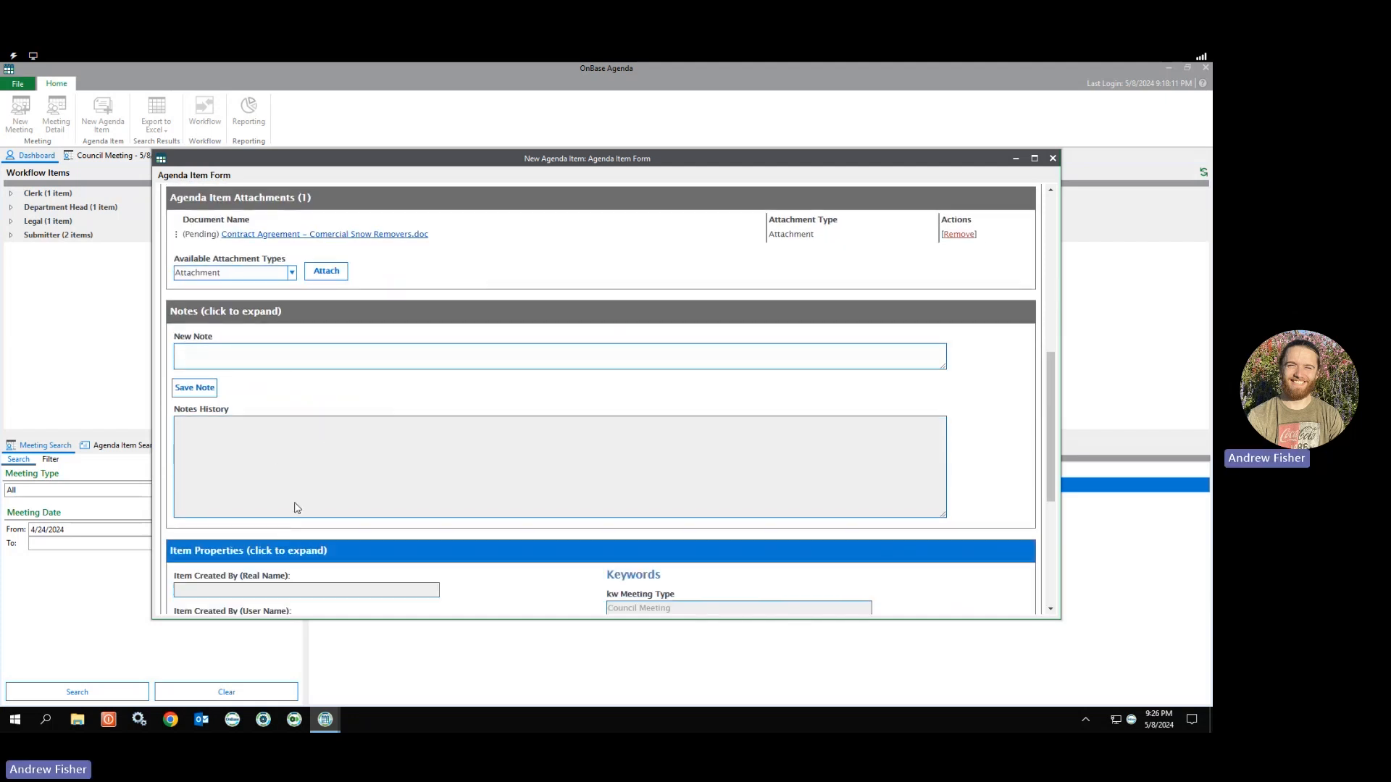
scroll(297, 500, down, 5)
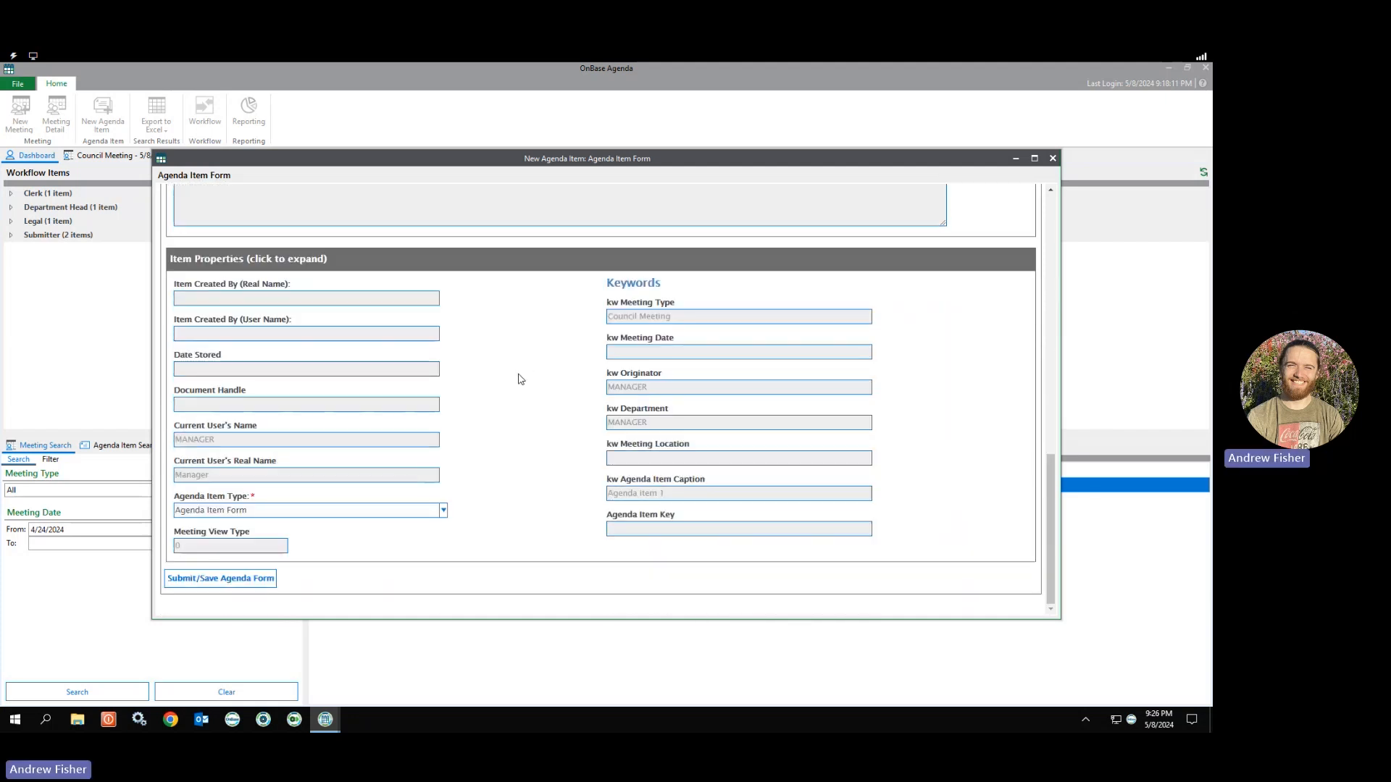
click(210, 579)
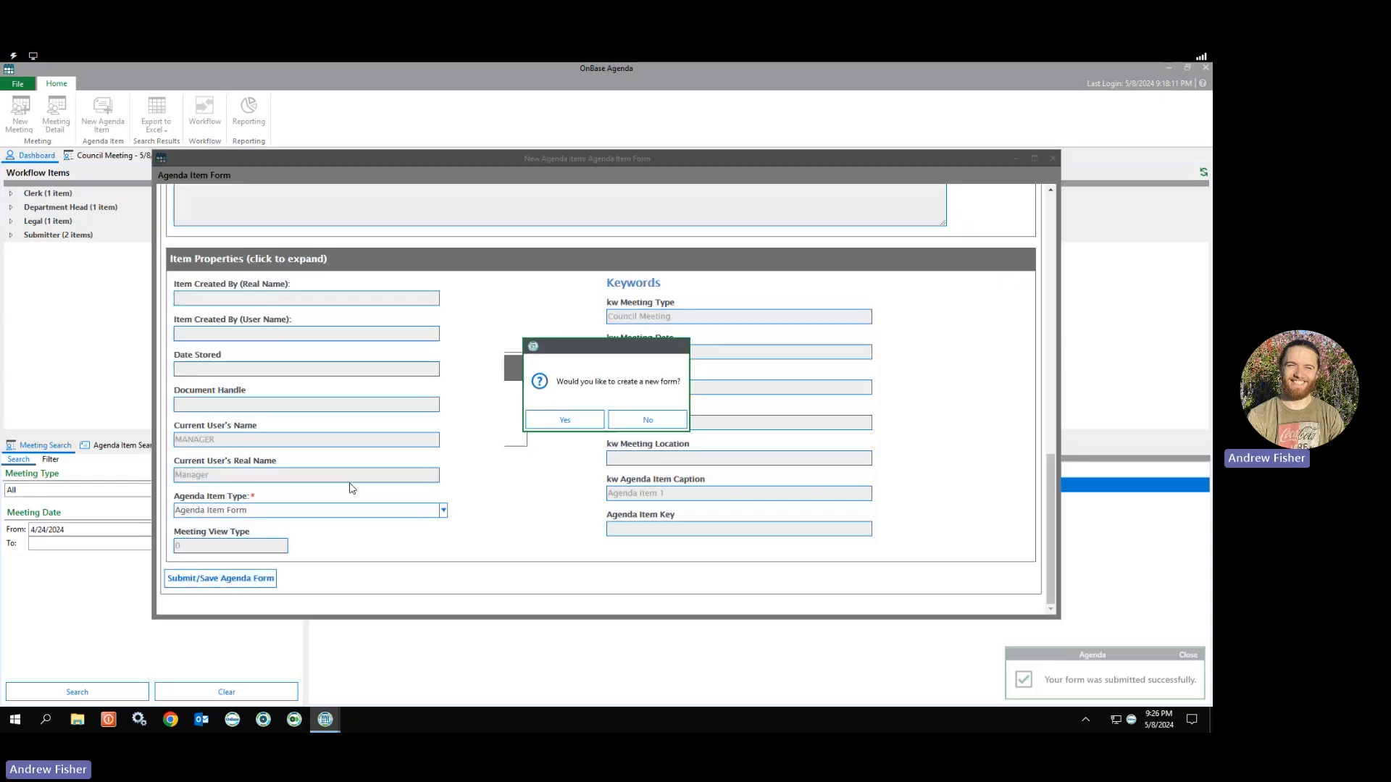
click(646, 418)
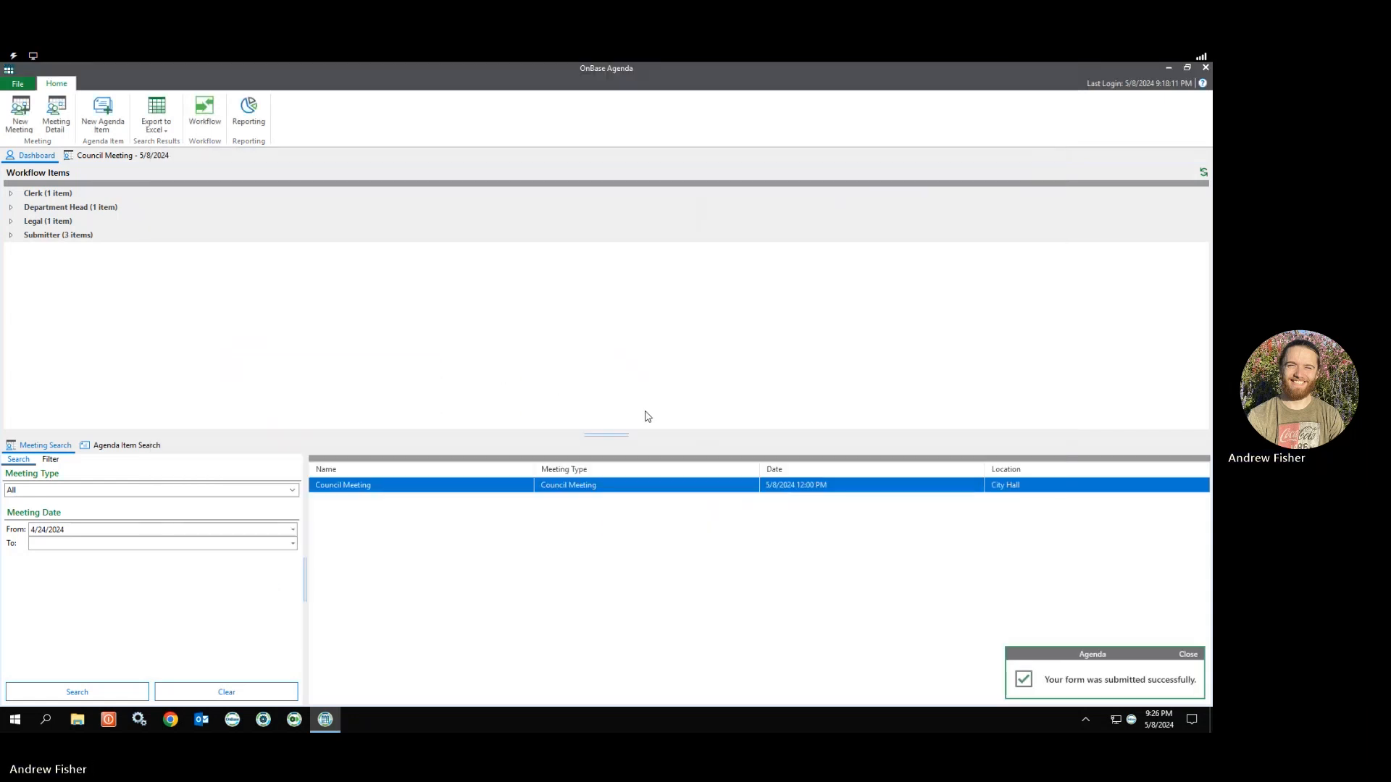
Reopen the Council Meeting and move the pending Agenda item 1 into the Petitions from the Public section.
double_click(357, 486)
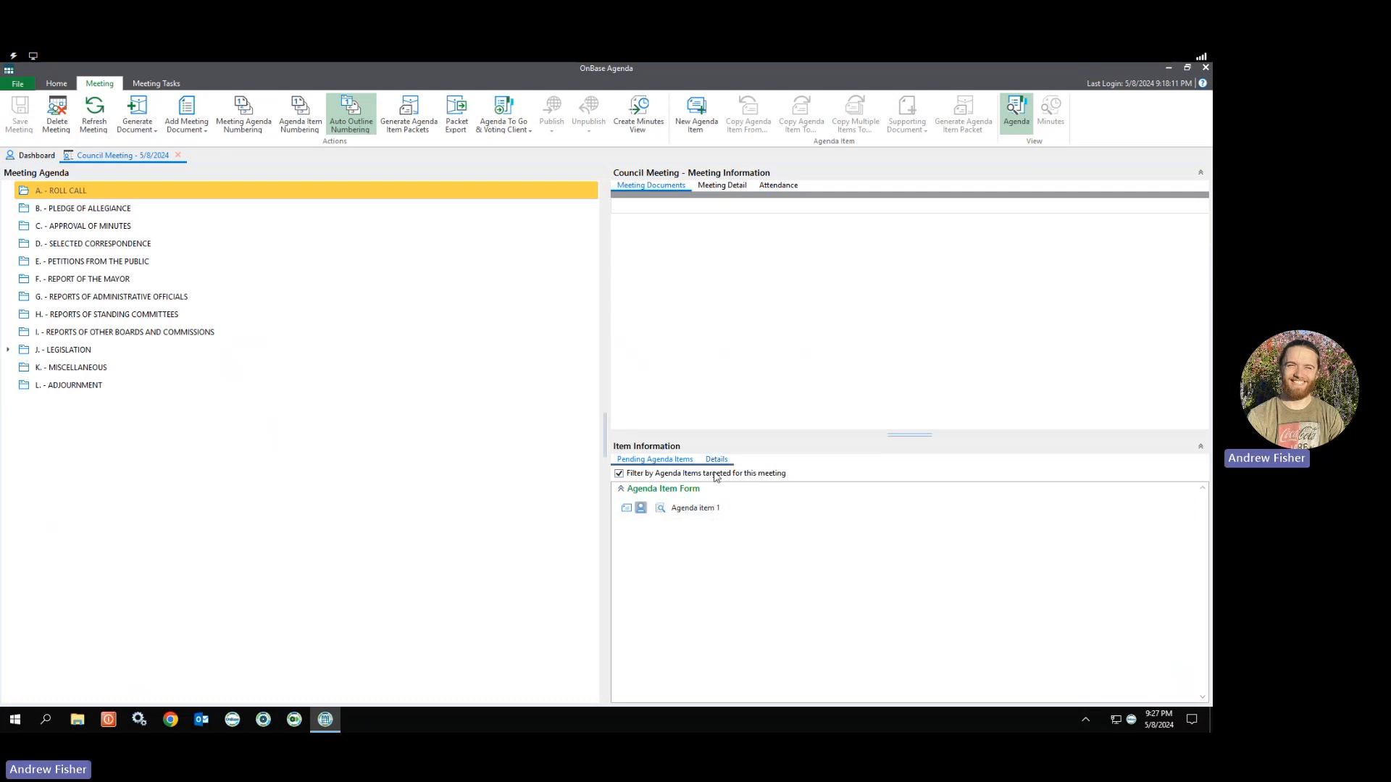
click(619, 474)
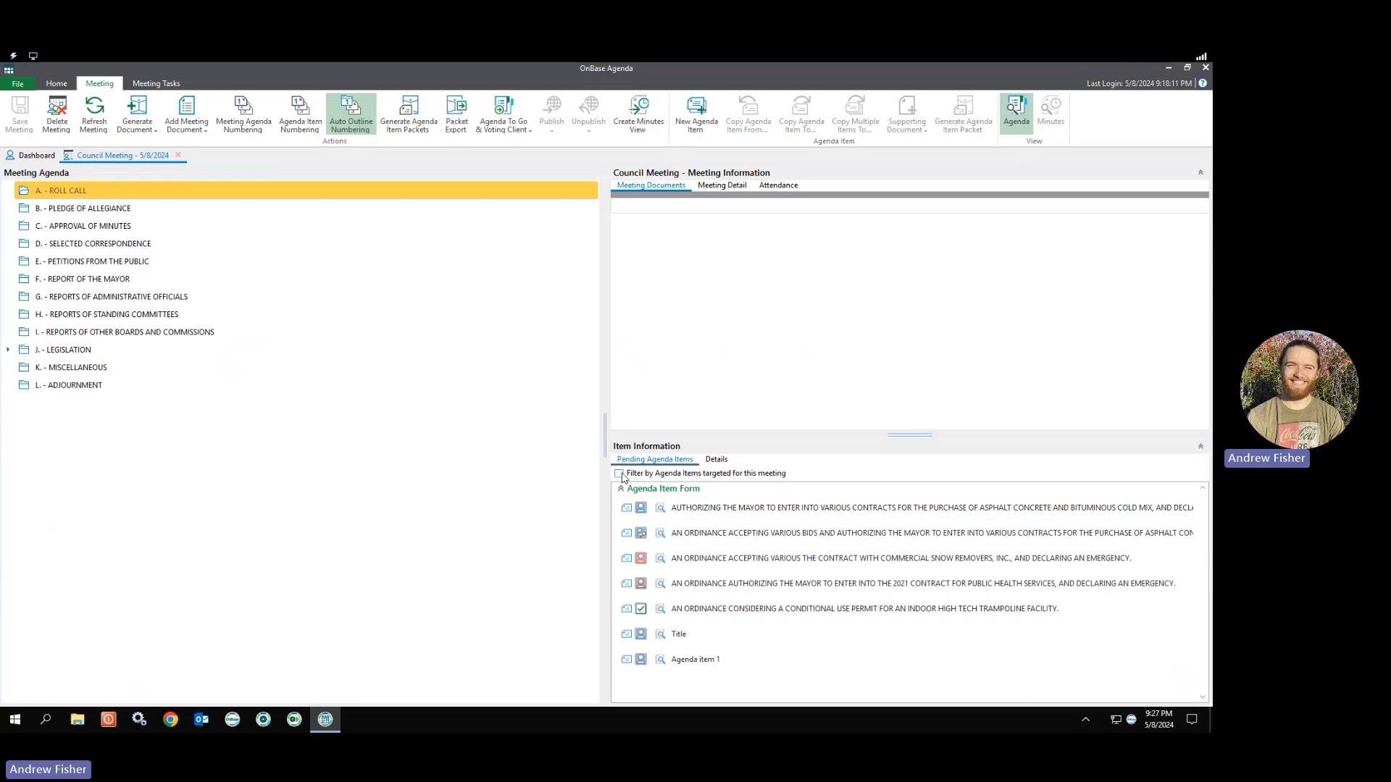
click(619, 474)
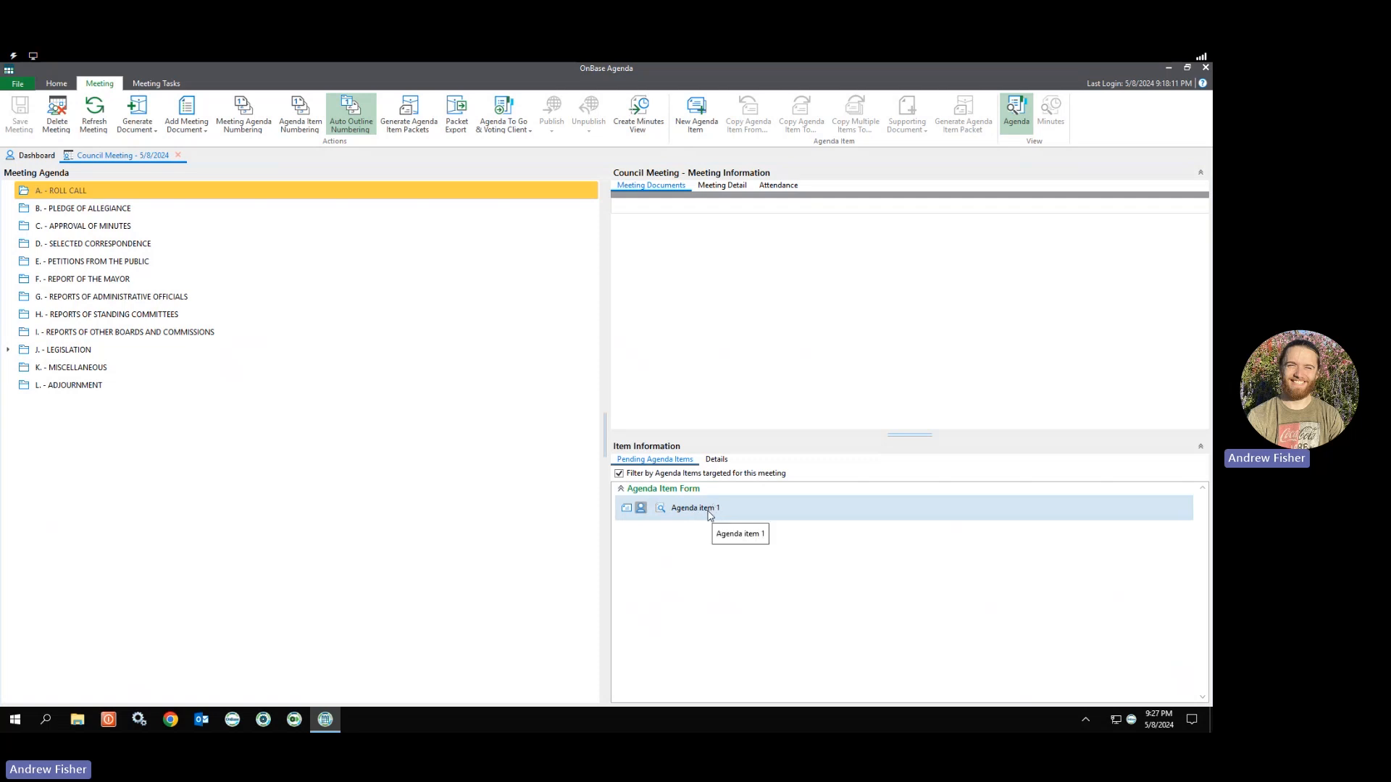
drag(708, 513, 121, 263)
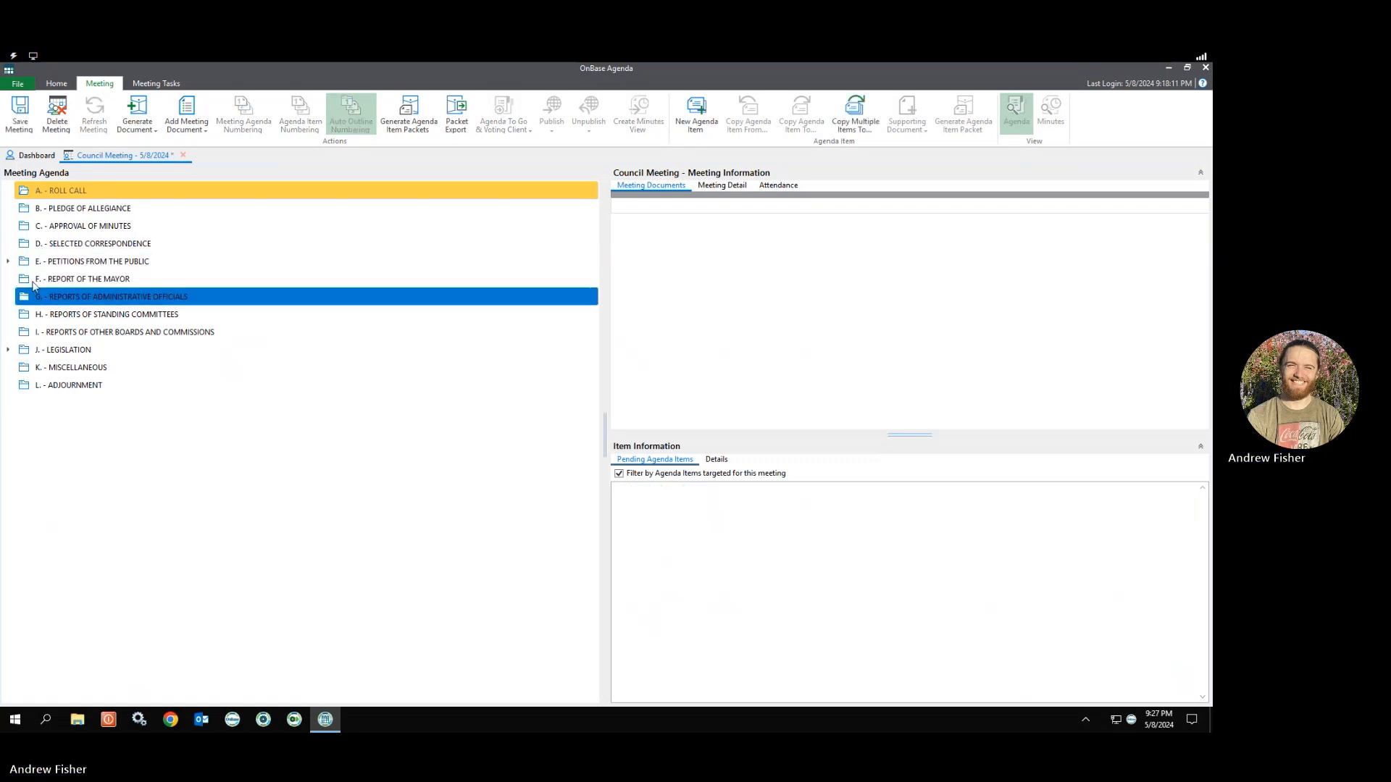
Expand Petitions from the Public and Agenda item 1 to examine the item's summary sheet and contract attachment.
click(7, 261)
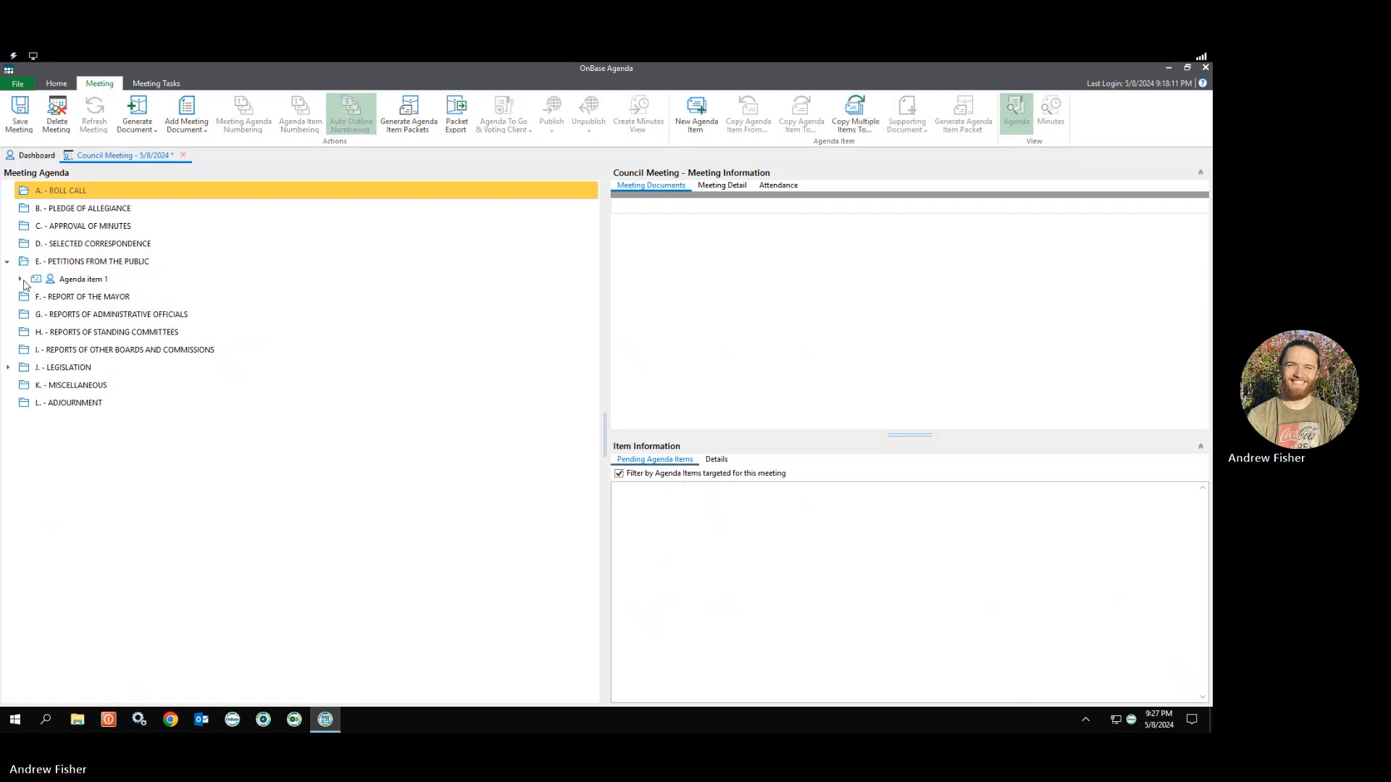
click(21, 280)
click(62, 302)
click(134, 279)
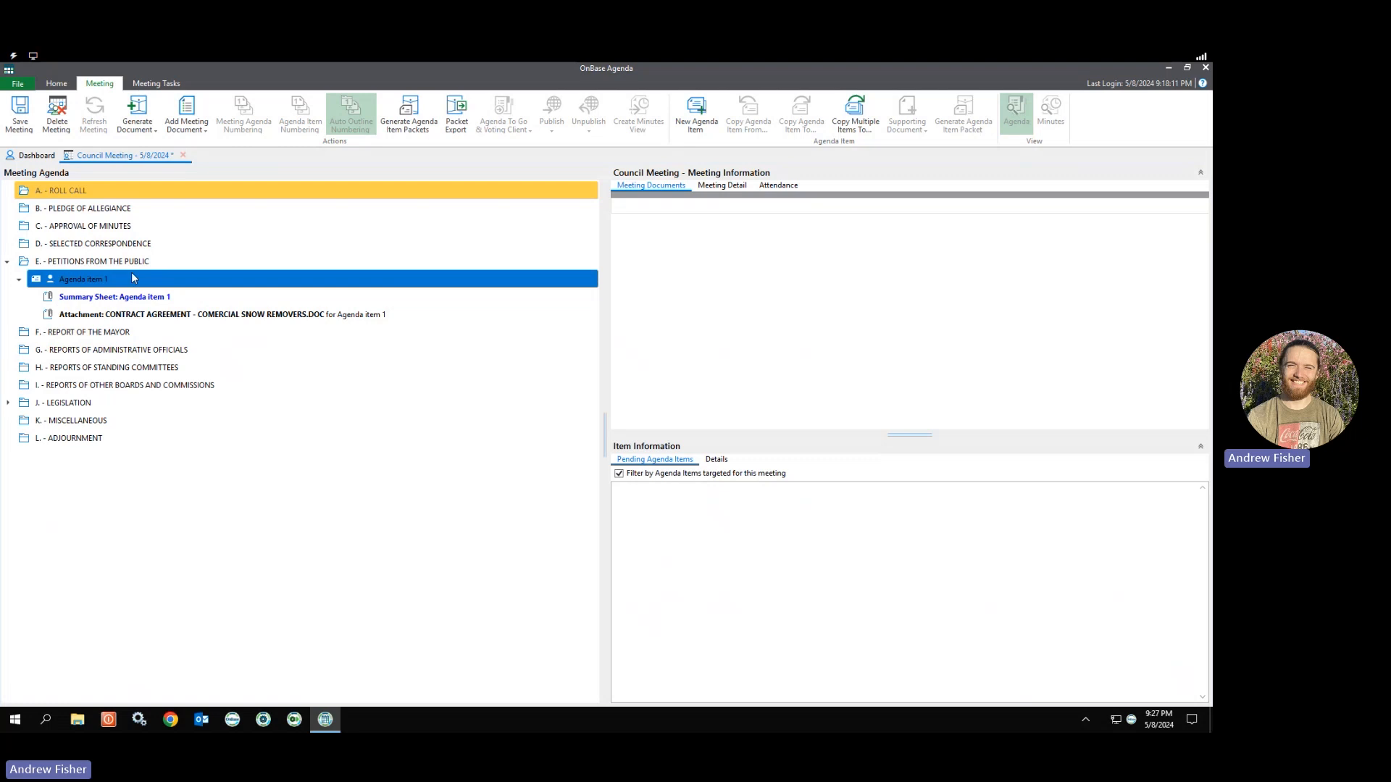
click(123, 261)
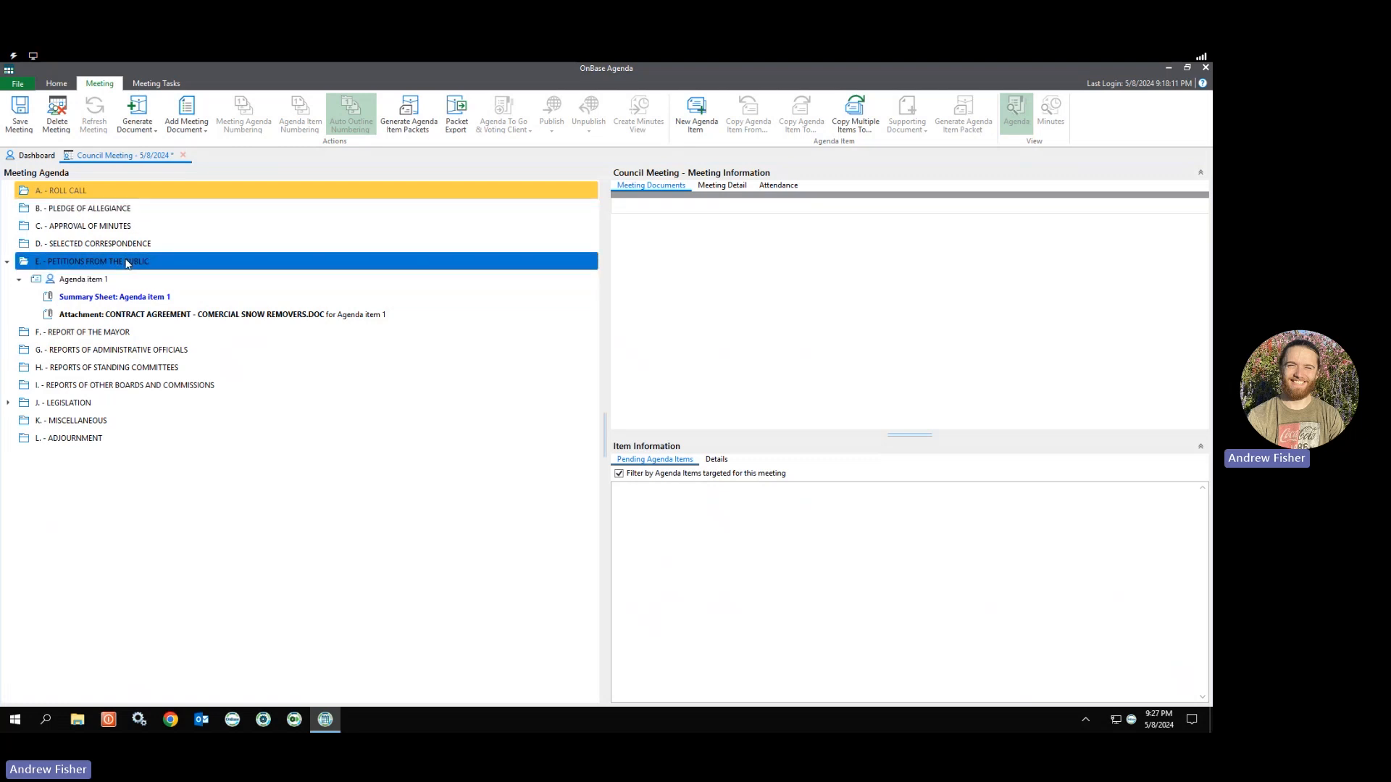
click(142, 283)
click(154, 316)
click(163, 280)
click(163, 297)
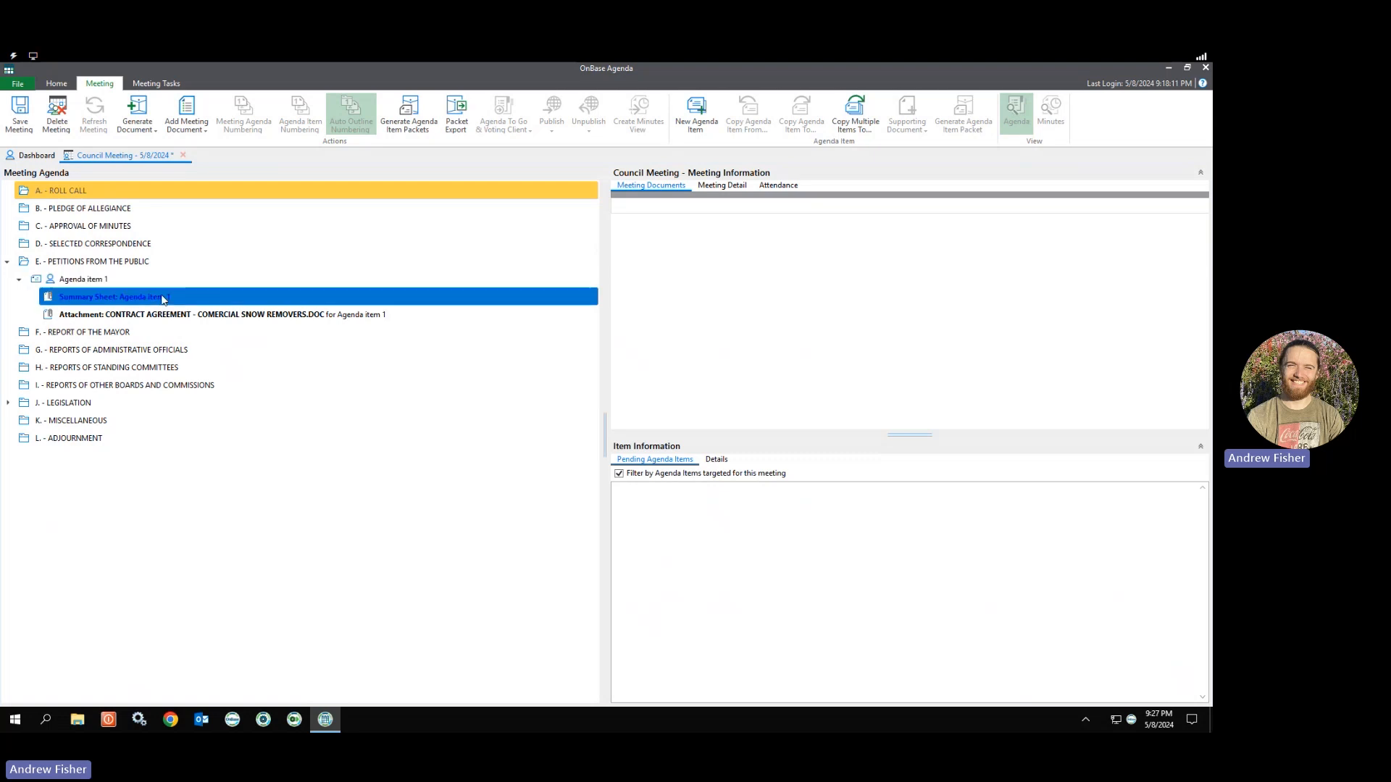